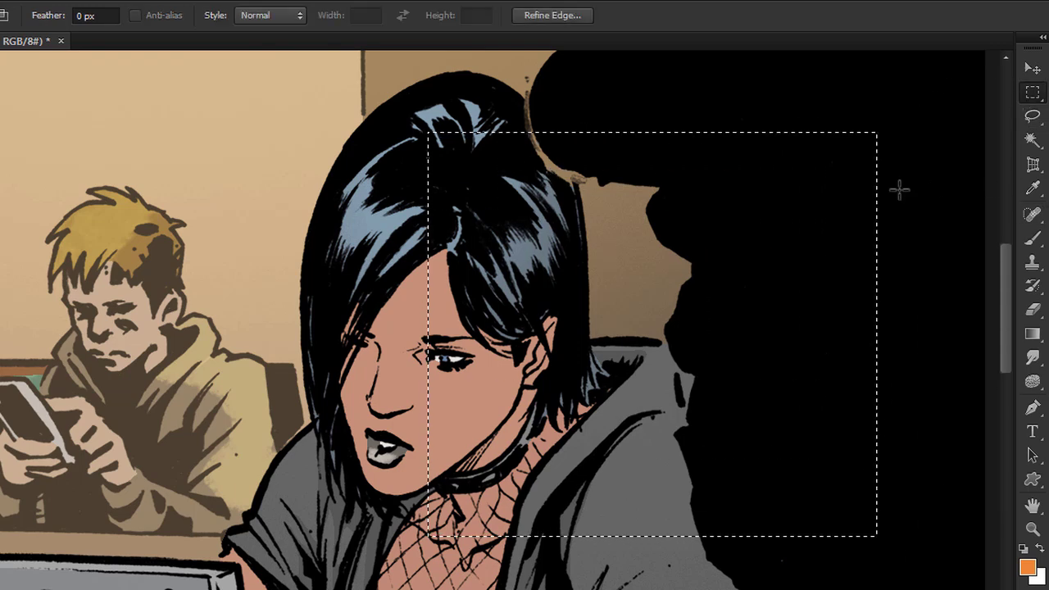
Try orange linear gradients at 50% opacity in different directions across the rectangular selection.
key(g)
drag(636, 163, 647, 541)
drag(658, 98, 658, 431)
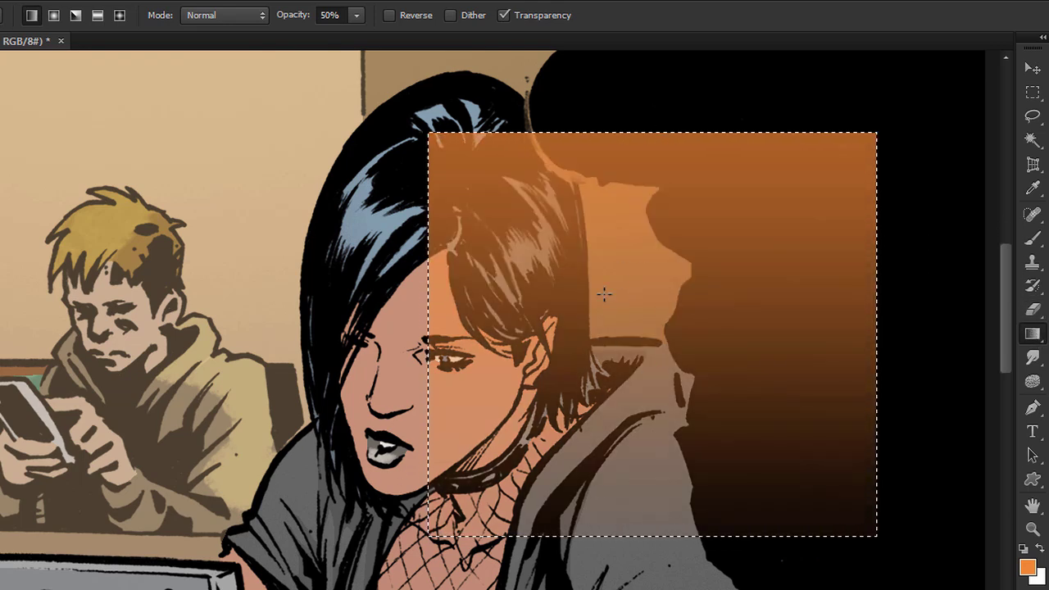
key(ctrl+alt+z)
key(ctrl+alt+z)
drag(638, 529, 725, 205)
drag(650, 361, 714, 235)
key(ctrl+alt+z)
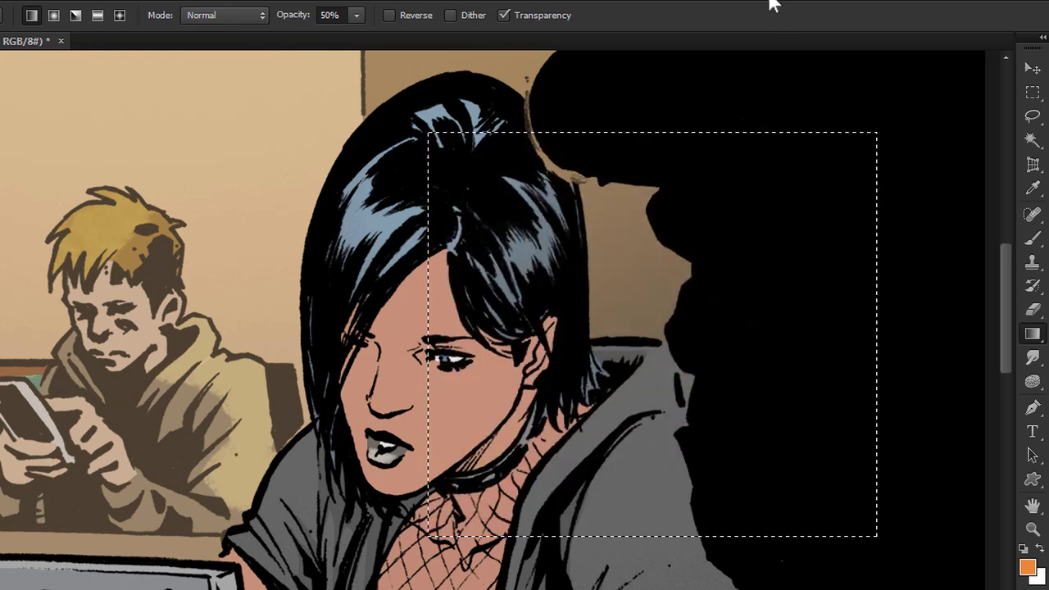
Try large, soft orange brush strokes inside the rectangular selection.
key(b)
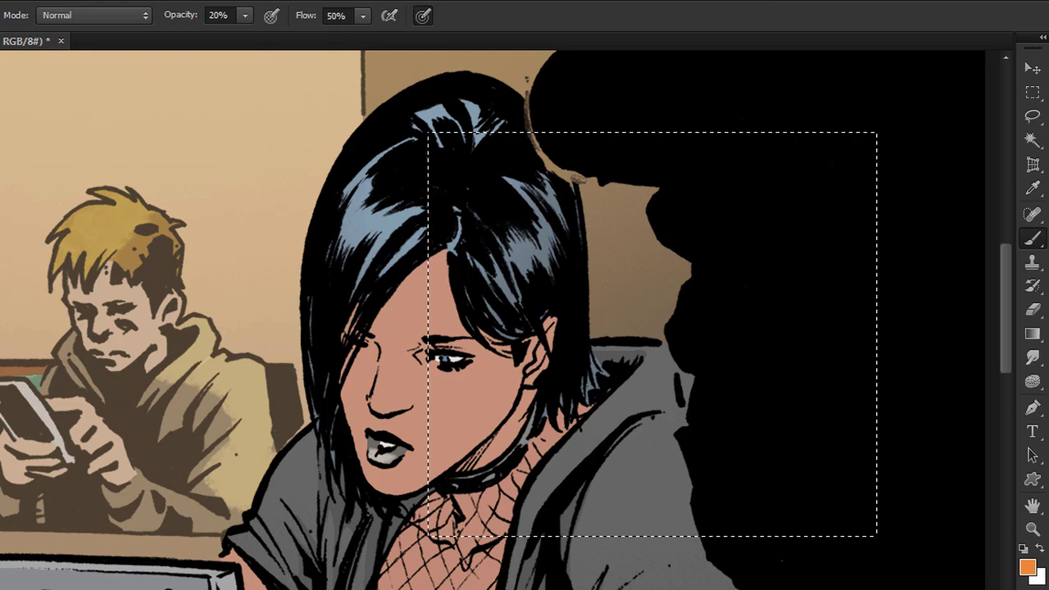
mouse_move(586, 398)
mouse_down()
mouse_move(585, 450)
mouse_move(666, 447)
mouse_up()
drag(666, 498, 785, 365)
key(ctrl+z)
drag(637, 440, 788, 441)
mouse_move(591, 516)
mouse_down()
mouse_move(762, 470)
mouse_move(546, 534)
mouse_move(812, 569)
mouse_move(463, 562)
mouse_up()
key(ctrl+z)
key(ctrl+z)
key(ctrl+alt+z)
key(ctrl+alt+z)
mouse_move(572, 359)
mouse_down()
mouse_move(957, 435)
mouse_move(1041, 434)
mouse_up()
mouse_move(731, 589)
mouse_down()
mouse_move(697, 589)
mouse_move(702, 128)
mouse_up()
key(ctrl+z)
Replace the rectangular selection with lassoed highlight shapes on the woman's forehead, nose and cheek, and hide the selection outline.
key(ctrl+d)
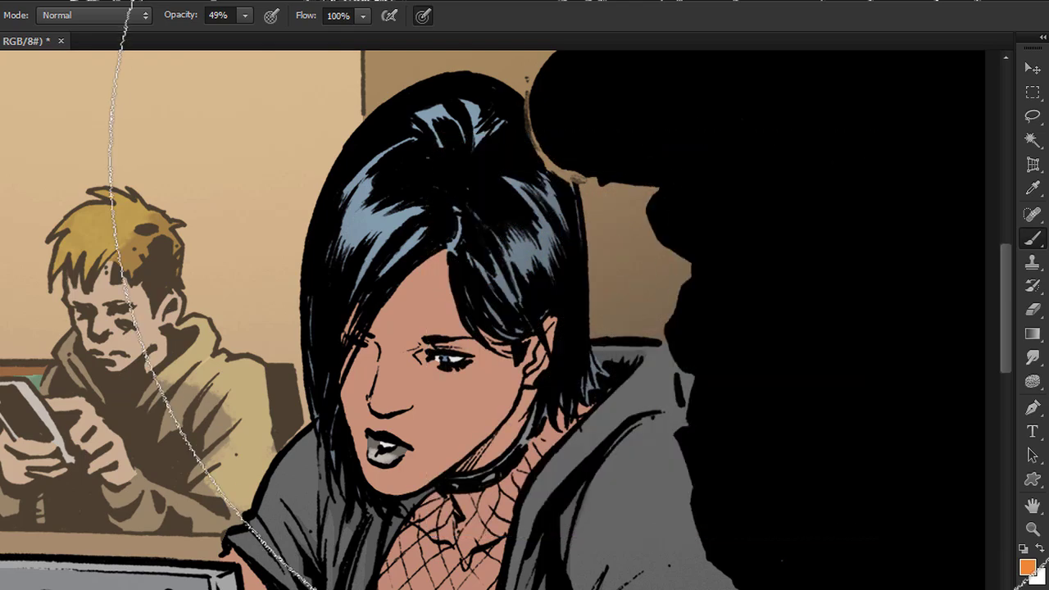
drag(670, 400, 315, 431)
mouse_move(588, 372)
mouse_down()
mouse_move(414, 382)
mouse_move(401, 399)
mouse_up()
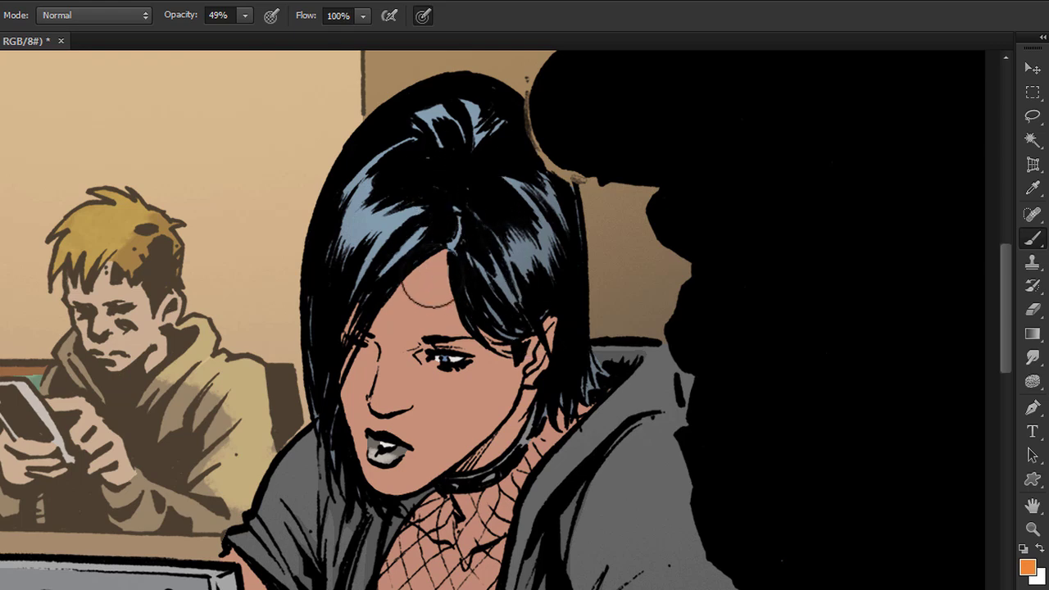
key(l)
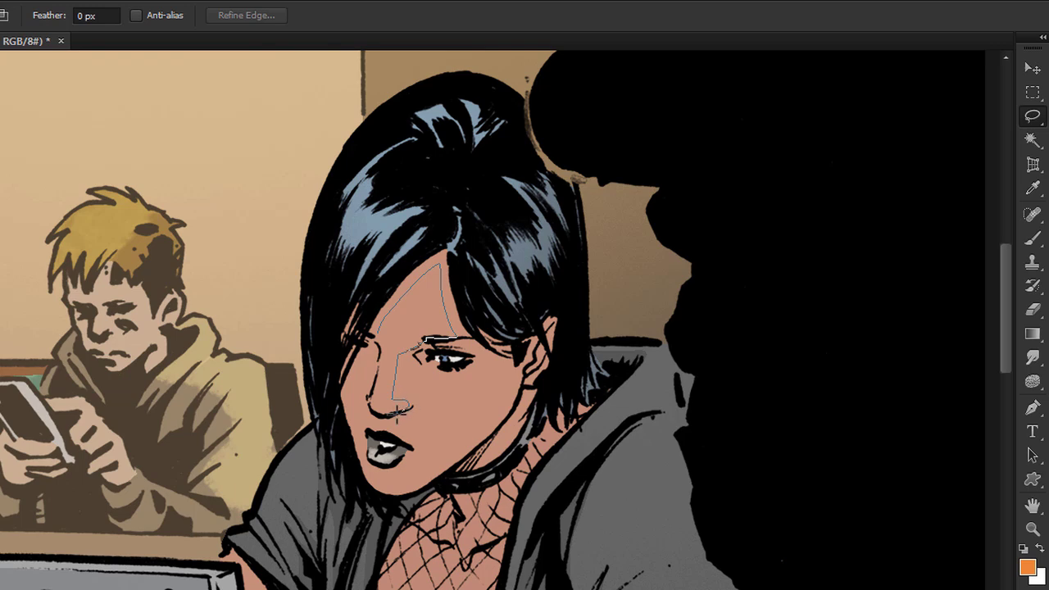
drag(427, 340, 434, 338)
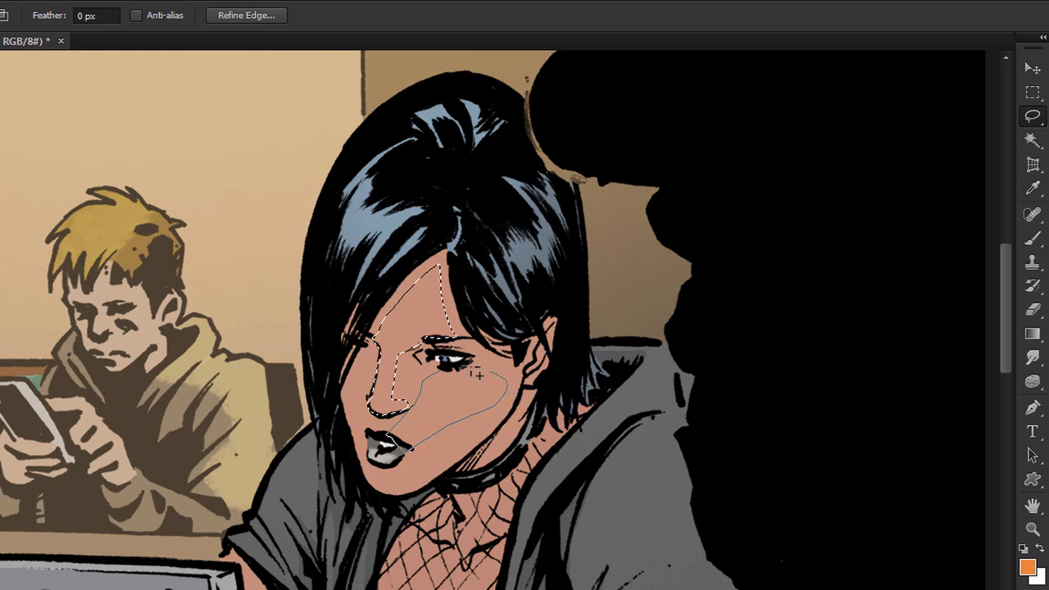
click(423, 446)
click(487, 418)
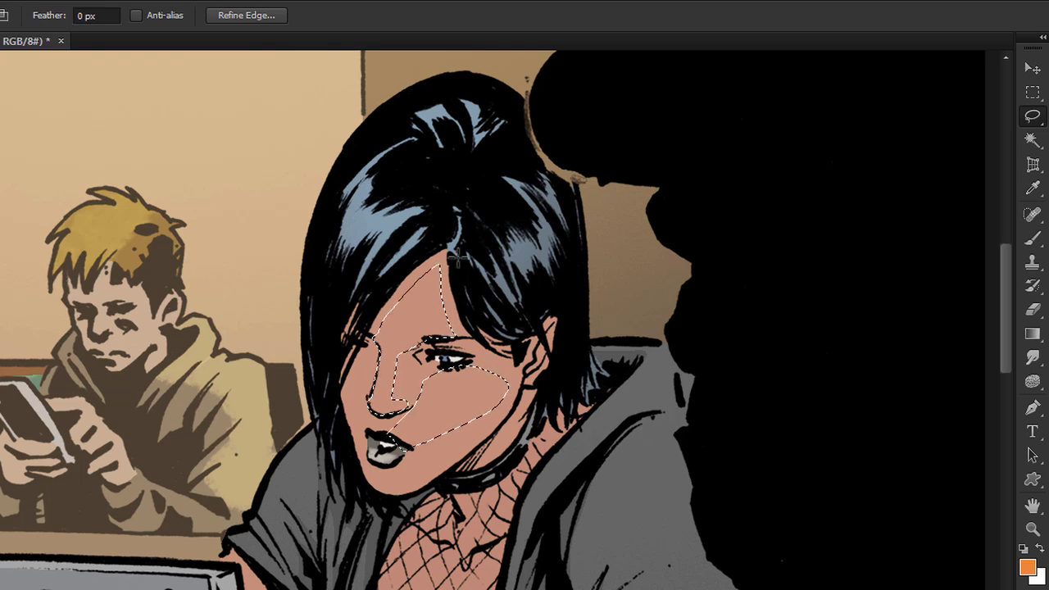
key(ctrl+d)
Try orange brush highlights on the selected face areas in Screen mode at 31% opacity and 50% flow.
key(b)
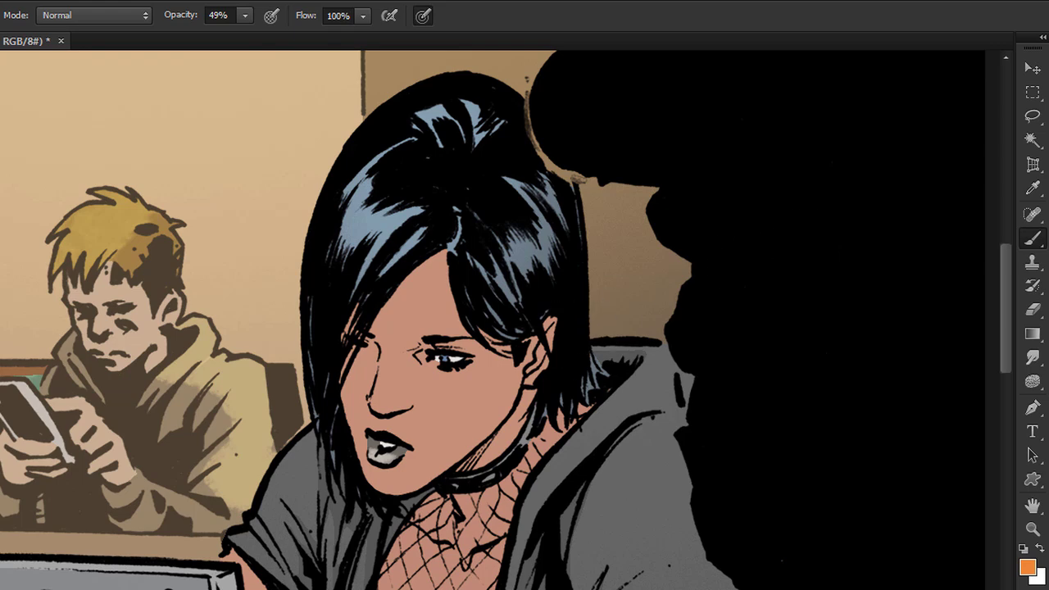
mouse_move(419, 313)
mouse_down()
mouse_move(562, 282)
mouse_move(467, 314)
mouse_up()
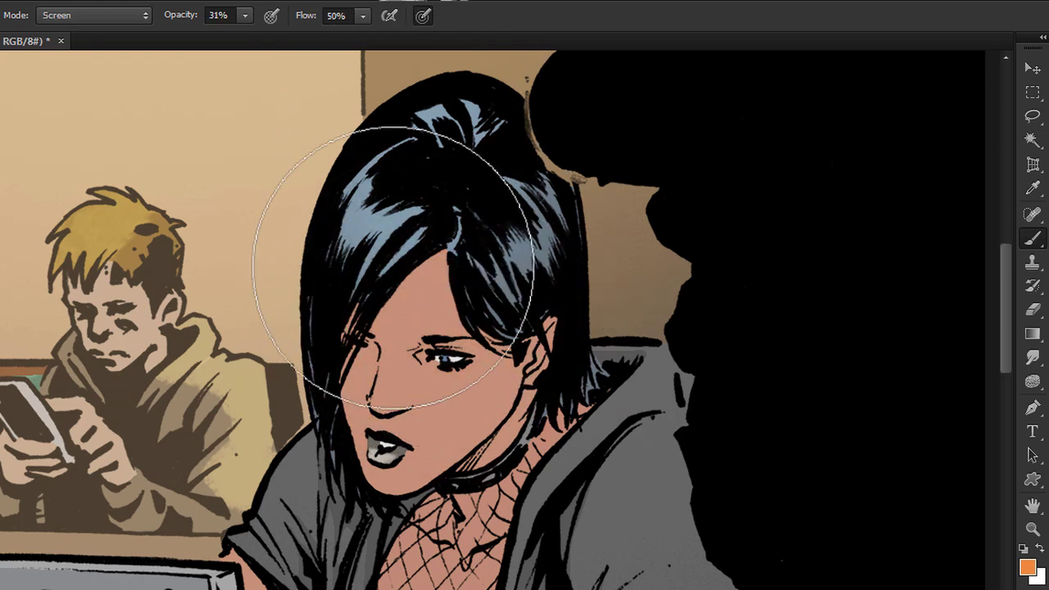
mouse_move(375, 269)
mouse_down()
mouse_move(413, 276)
mouse_move(381, 301)
mouse_move(353, 300)
mouse_up()
drag(377, 351, 485, 354)
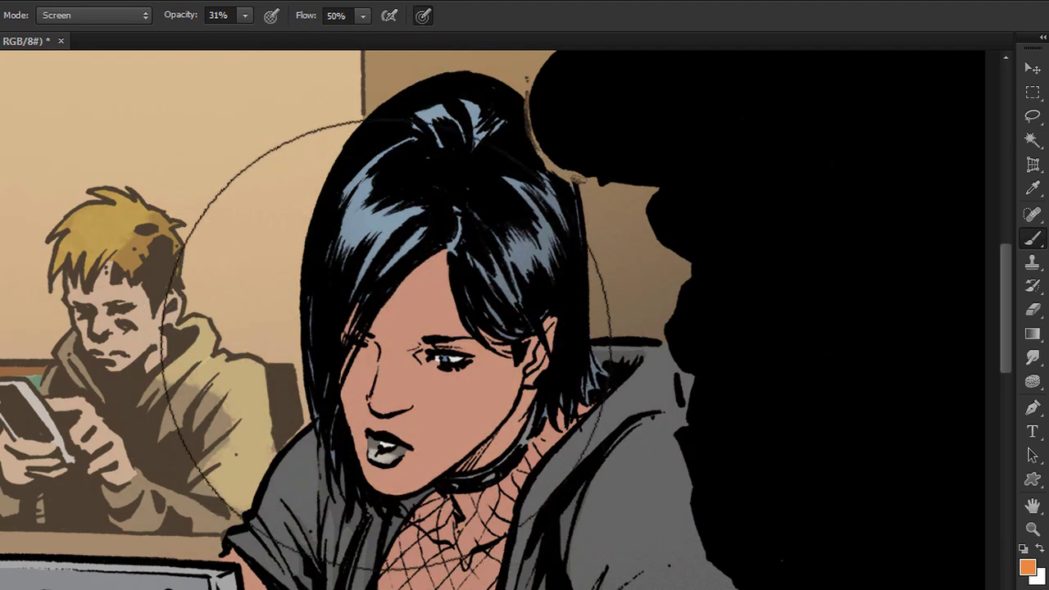
key(ctrl+z)
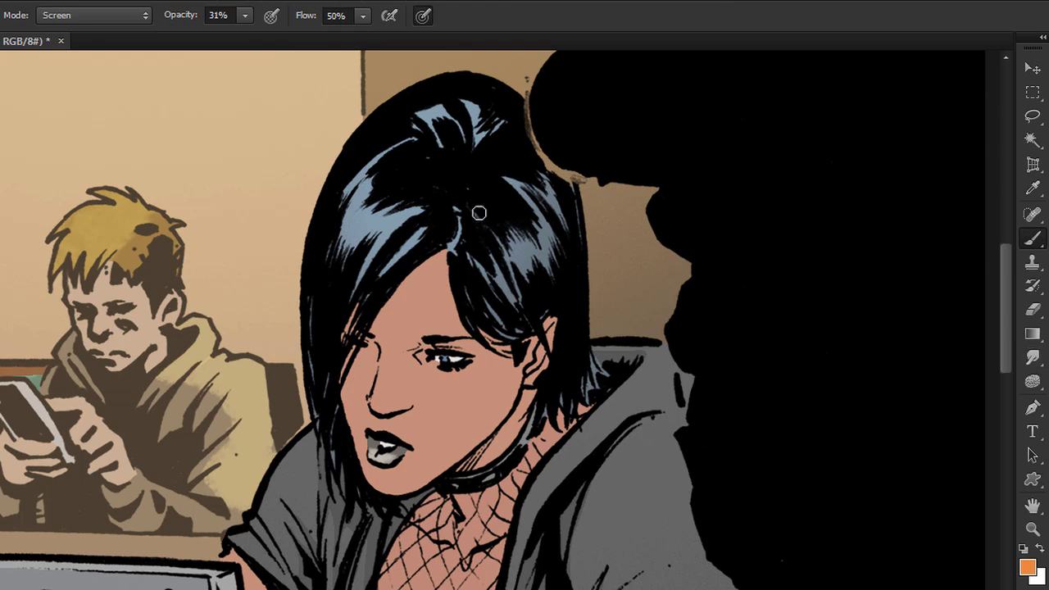
drag(420, 343, 575, 326)
drag(431, 296, 420, 306)
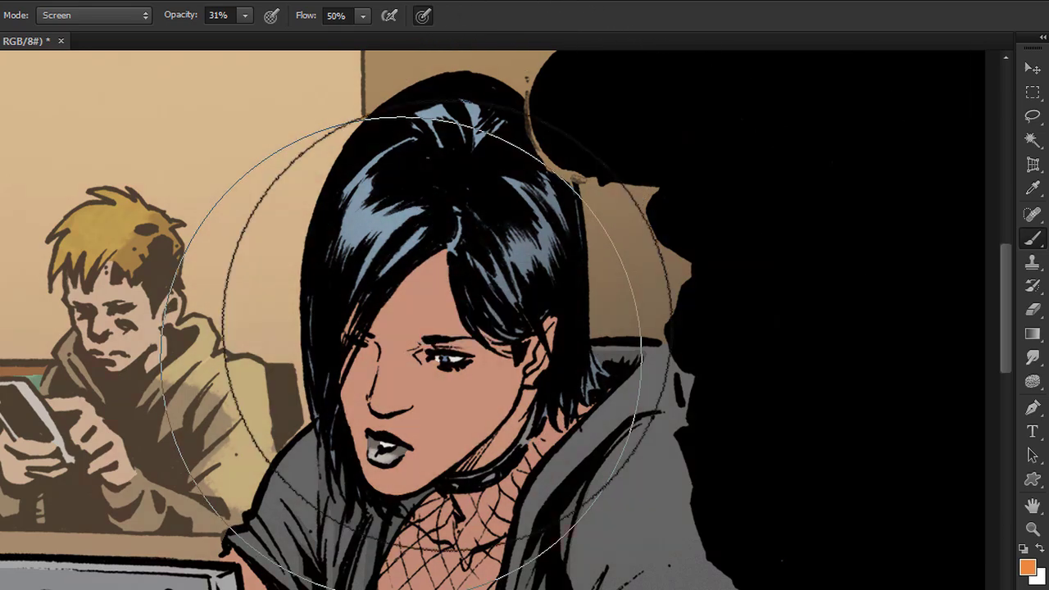
key(ctrl+z)
drag(402, 388, 497, 379)
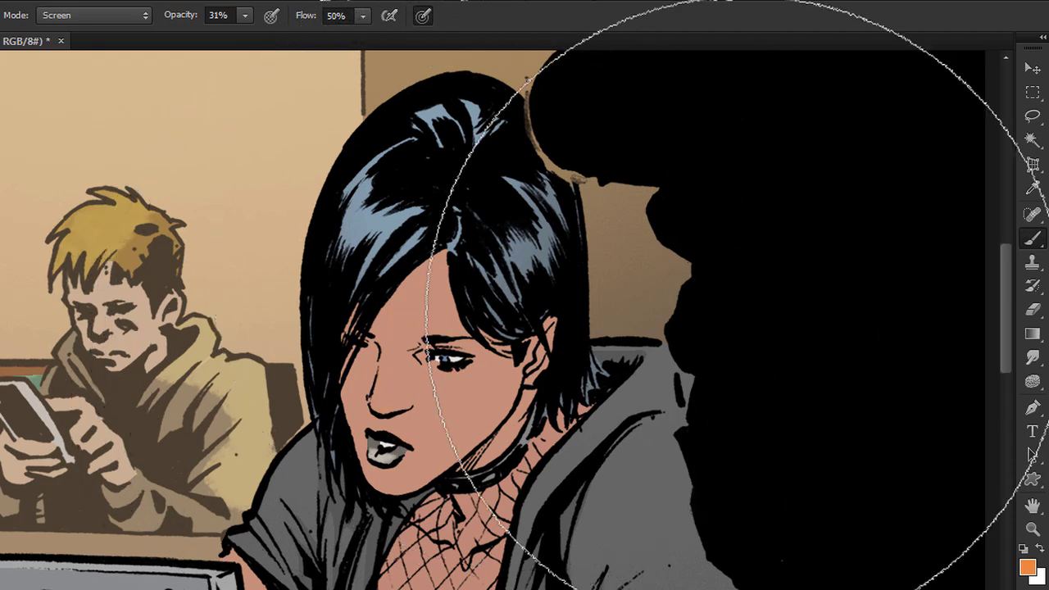
mouse_move(352, 302)
mouse_down()
mouse_move(461, 284)
mouse_move(435, 308)
mouse_move(397, 384)
mouse_move(430, 315)
mouse_up()
key(ctrl+alt+z)
key(ctrl+alt+z)
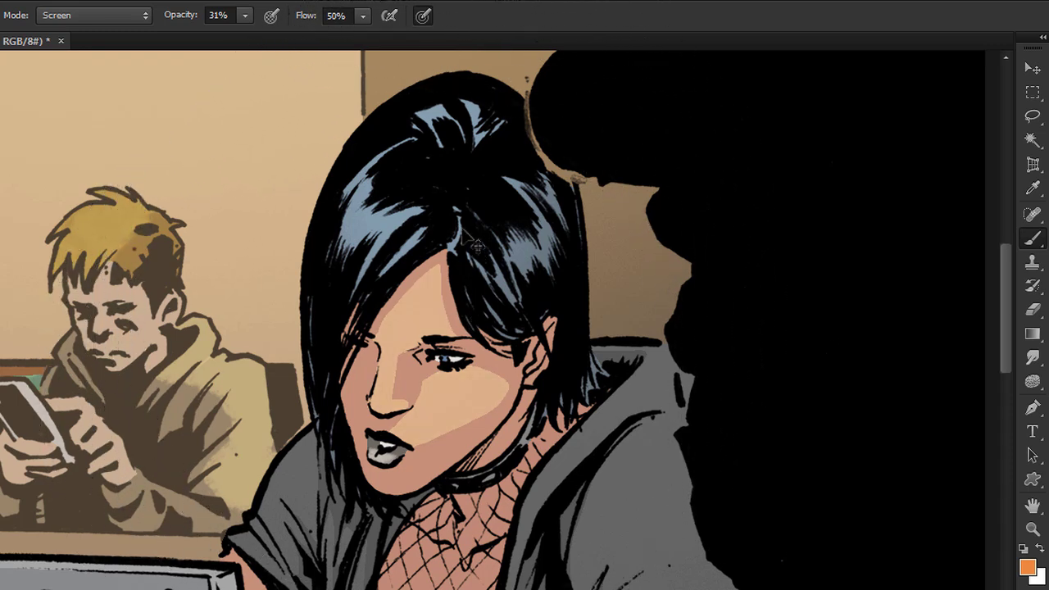
key(ctrl+alt+z)
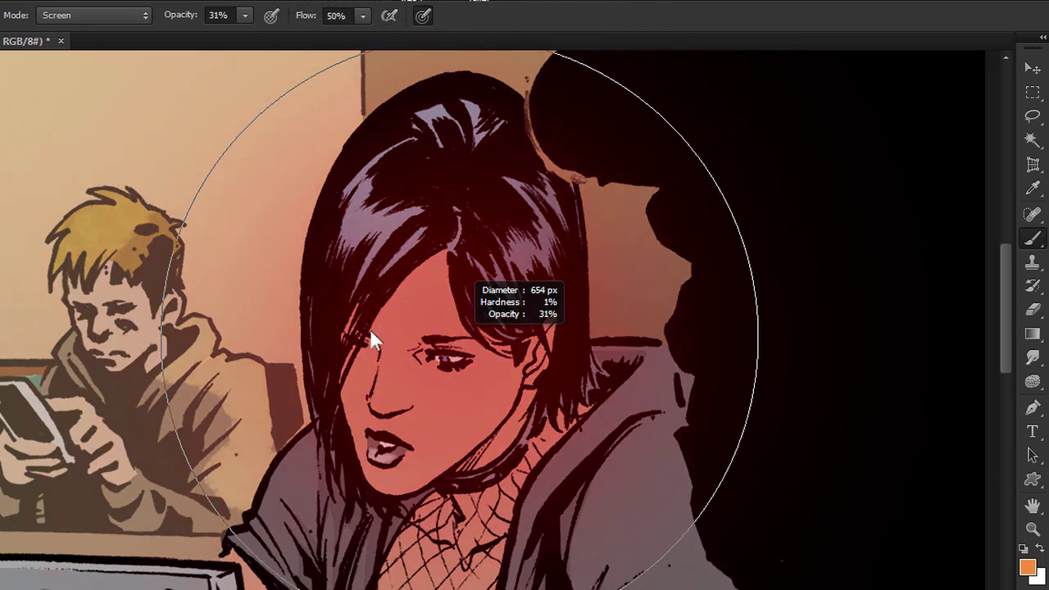
Try a soft Screen-mode glow on the forehead and cheek, comparing the face with and without it.
mouse_move(437, 260)
mouse_down()
mouse_move(339, 267)
mouse_move(422, 293)
mouse_move(433, 281)
mouse_move(433, 304)
mouse_move(397, 289)
mouse_move(425, 314)
mouse_up()
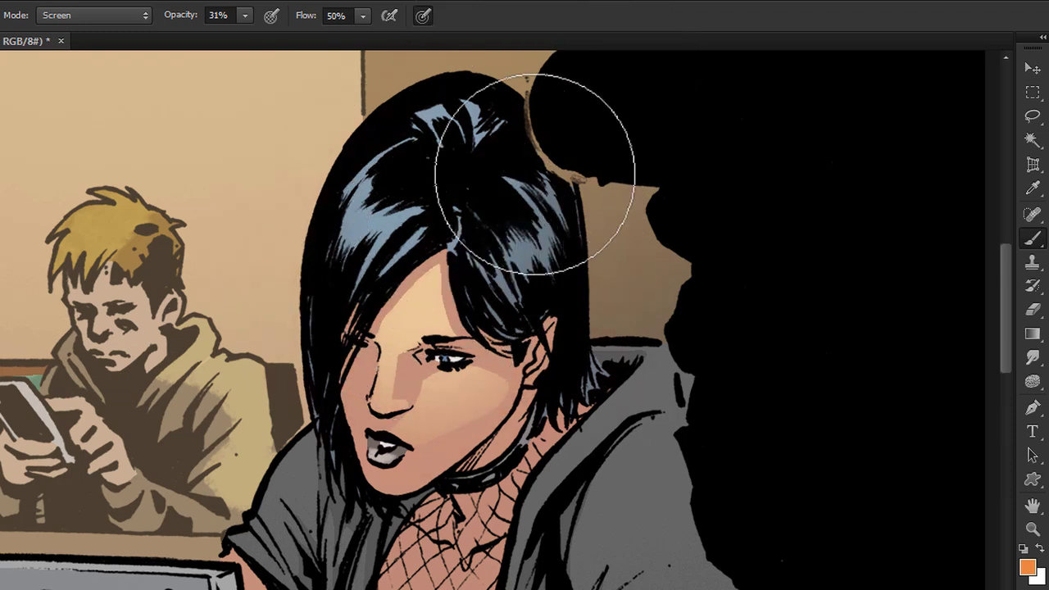
key(ctrl+z)
key(ctrl+z)
key(ctrl+z)
key(ctrl+z)
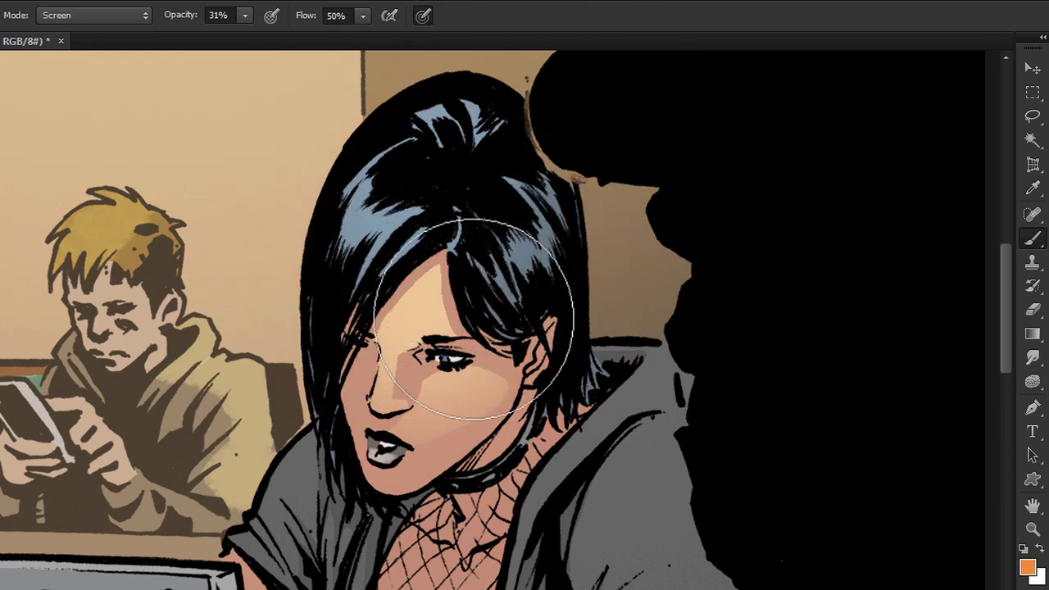
key(ctrl+z)
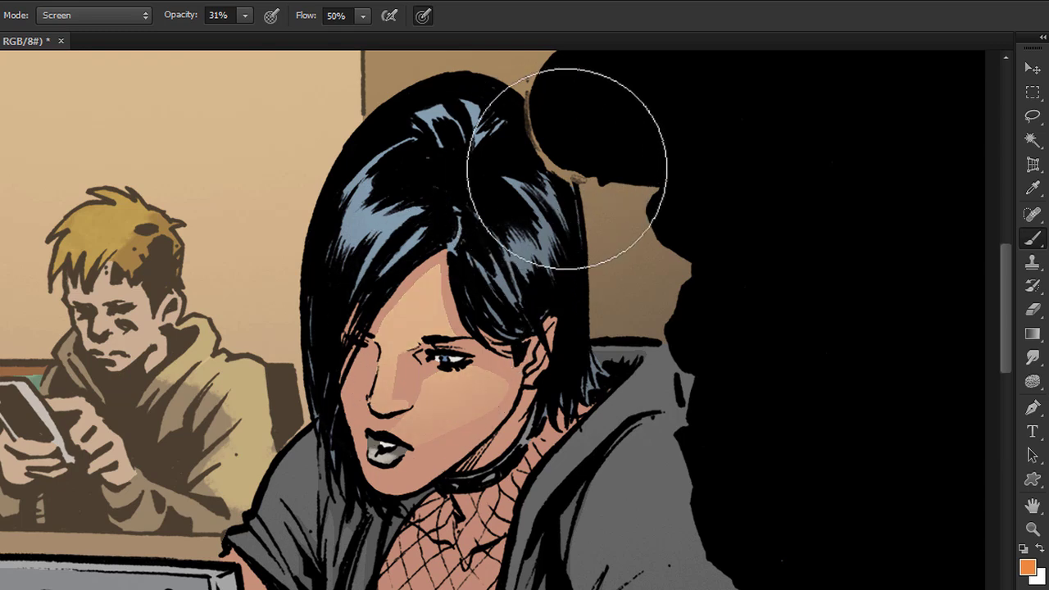
key(ctrl+z)
Sample the woman's skin tone and set the brush to Normal mode, 49% opacity and 100% flow.
alt+click(417, 375)
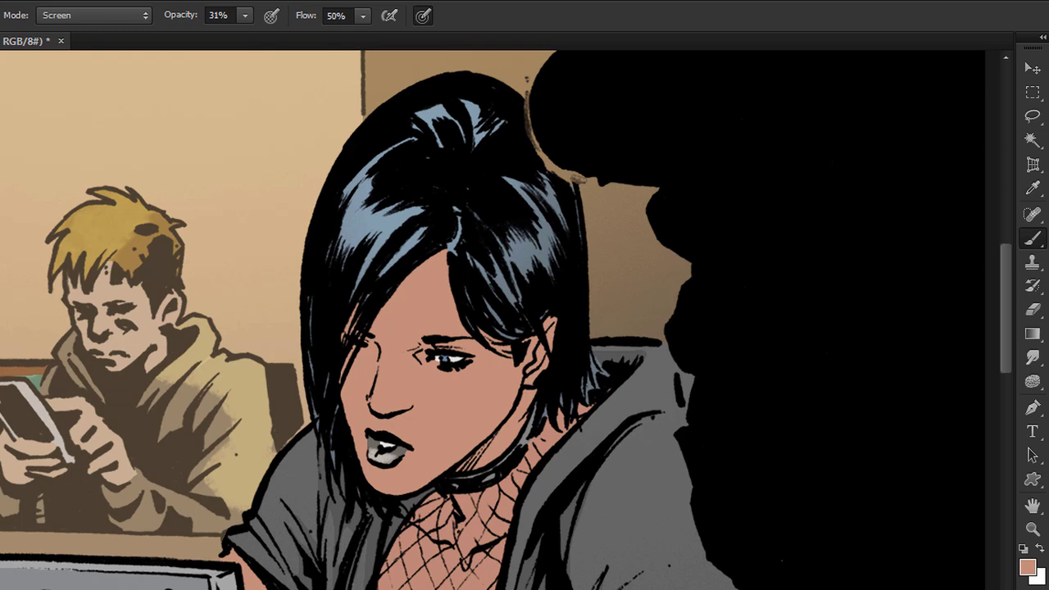
key(shift+alt+n)
key(4)
key(9)
key(shift+0)
Try light peach strokes in Normal mode over the selected areas of the woman's face.
mouse_move(437, 292)
mouse_down()
mouse_move(474, 287)
mouse_move(384, 325)
mouse_move(422, 290)
mouse_up()
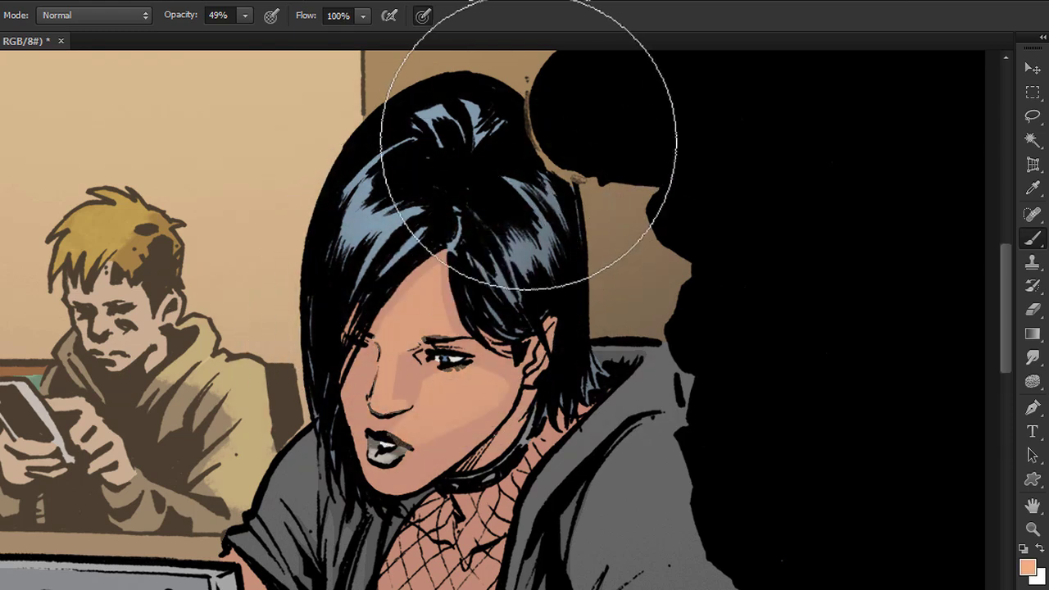
key(ctrl+z)
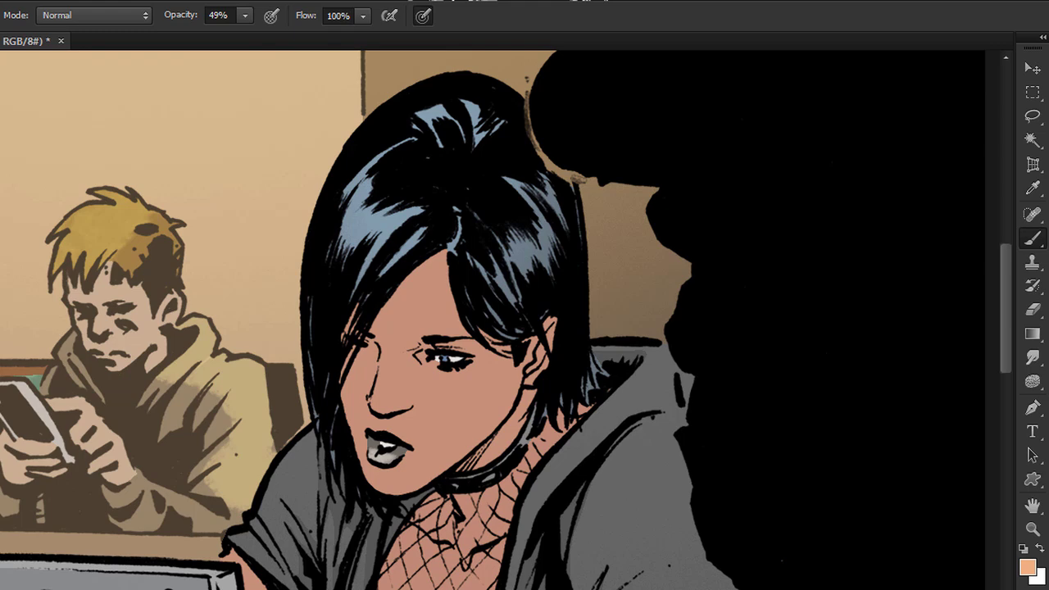
drag(421, 334, 441, 331)
mouse_move(446, 234)
mouse_down()
mouse_move(419, 290)
mouse_move(512, 93)
mouse_move(474, 135)
mouse_move(387, 313)
mouse_up()
key(ctrl+z)
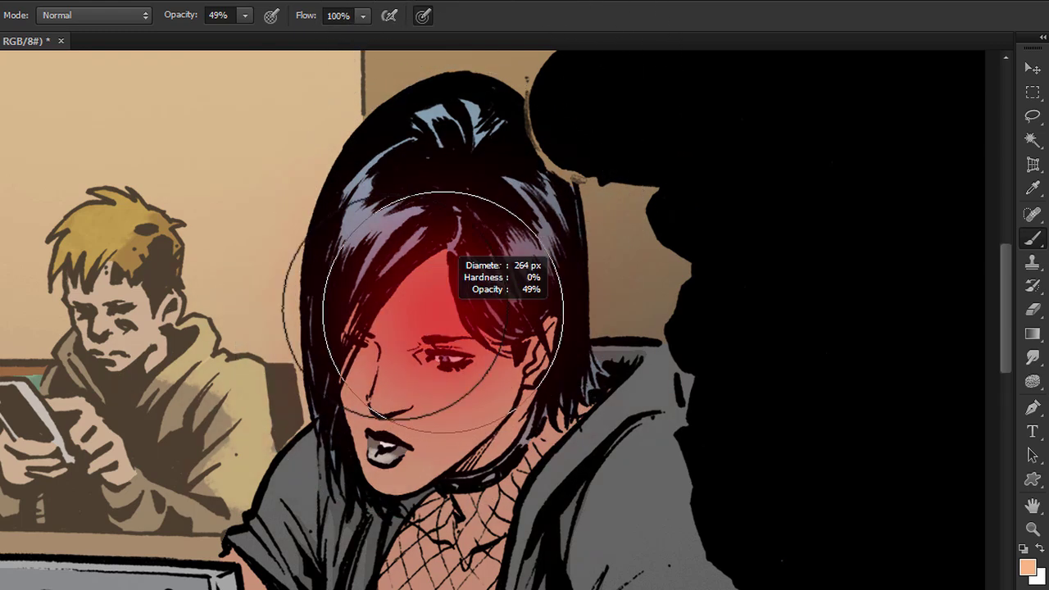
Brush a soft light peach highlight from the forehead down over the selected nose and cheek areas.
drag(440, 248, 419, 301)
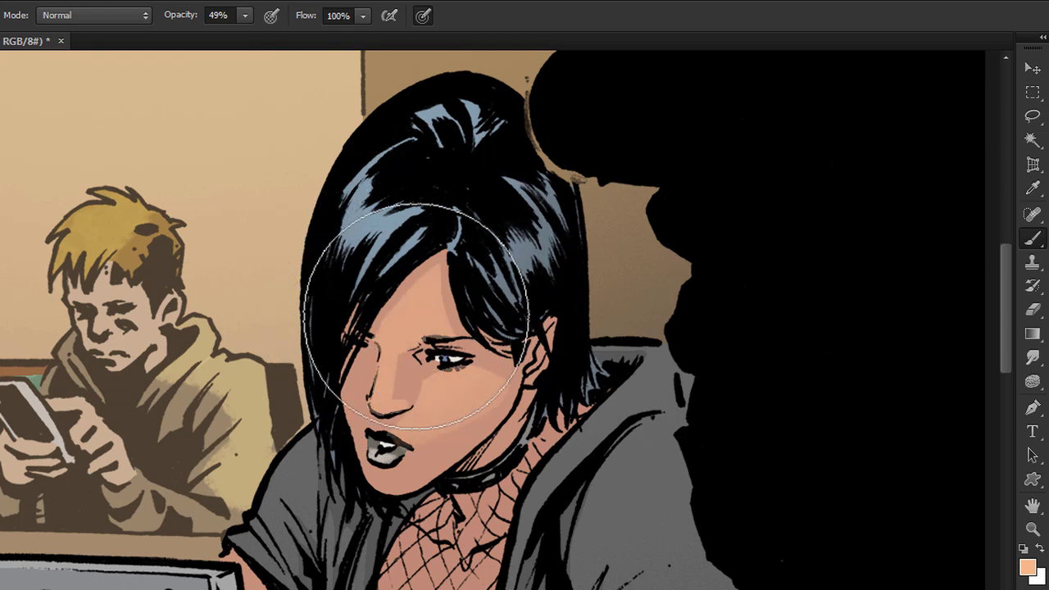
key(ctrl+z)
drag(445, 252, 432, 285)
drag(455, 239, 430, 284)
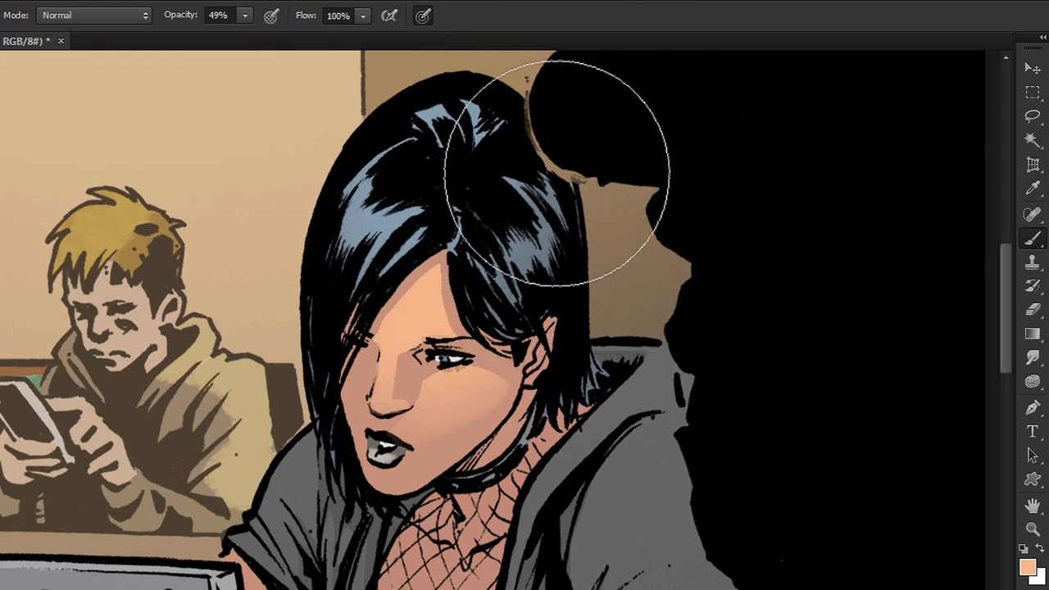
key(l)
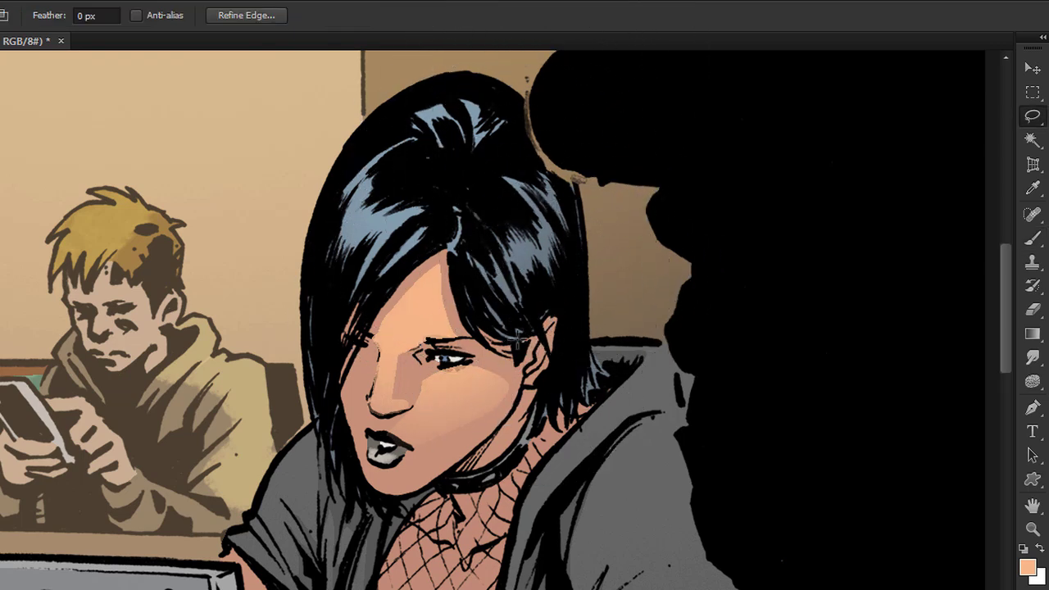
key(b)
key(l)
key(b)
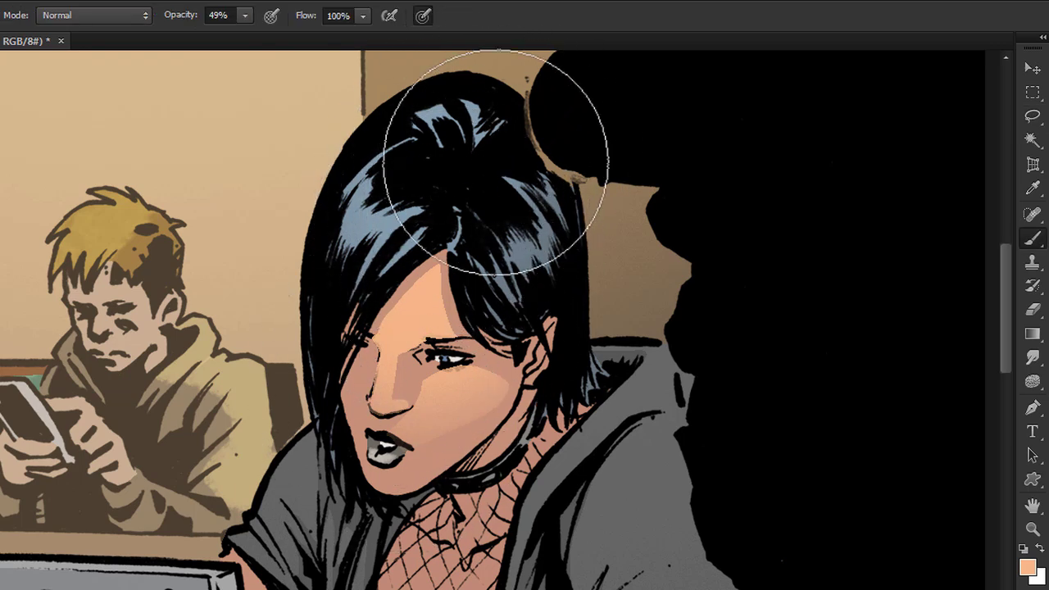
Try lassoing smaller highlight shapes on the woman's forehead, nose tip and cheek.
key(l)
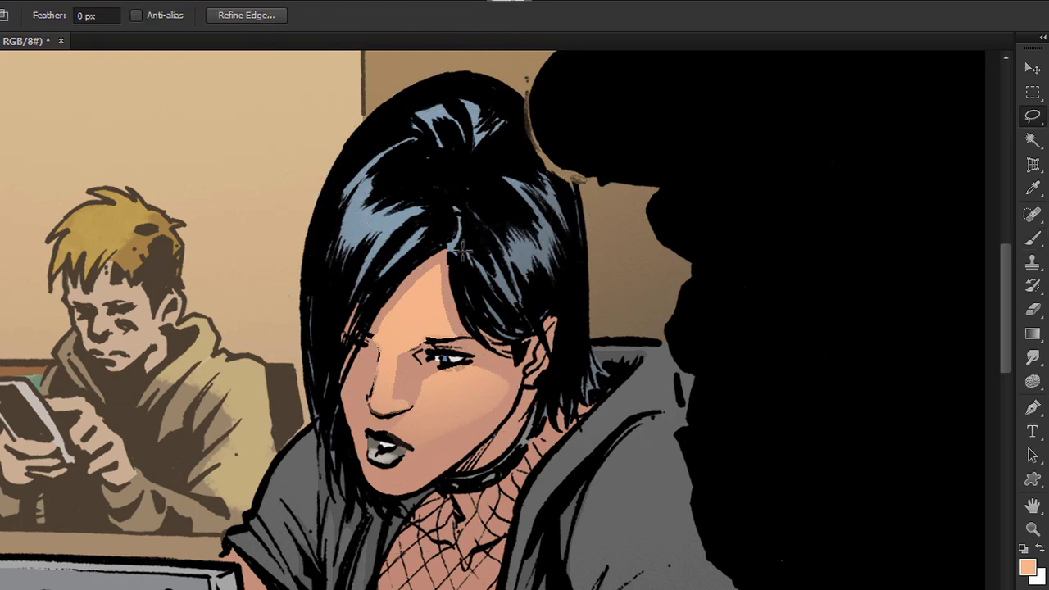
key(ctrl+d)
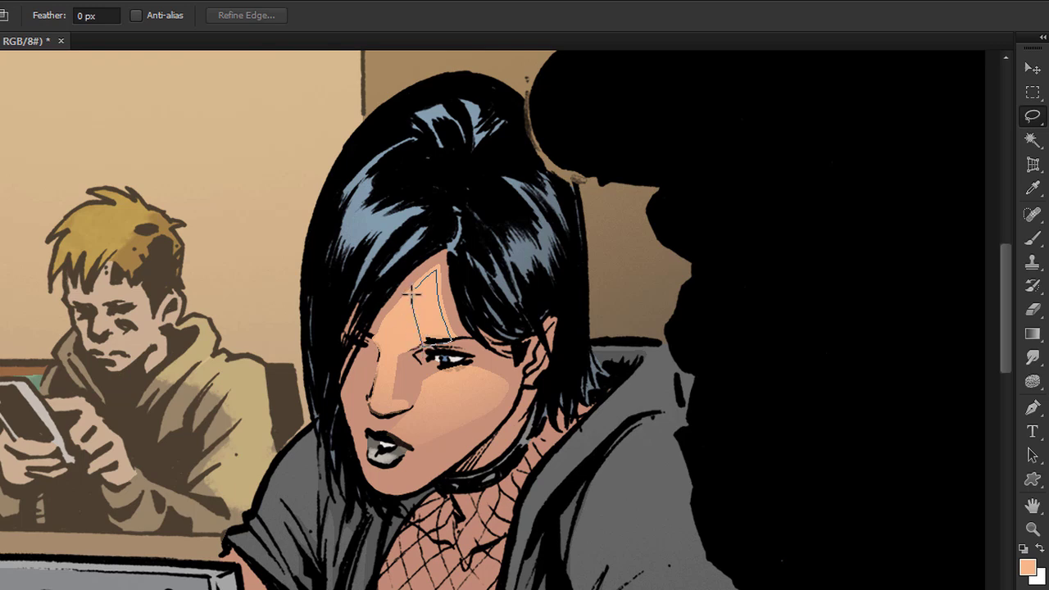
drag(435, 268, 434, 271)
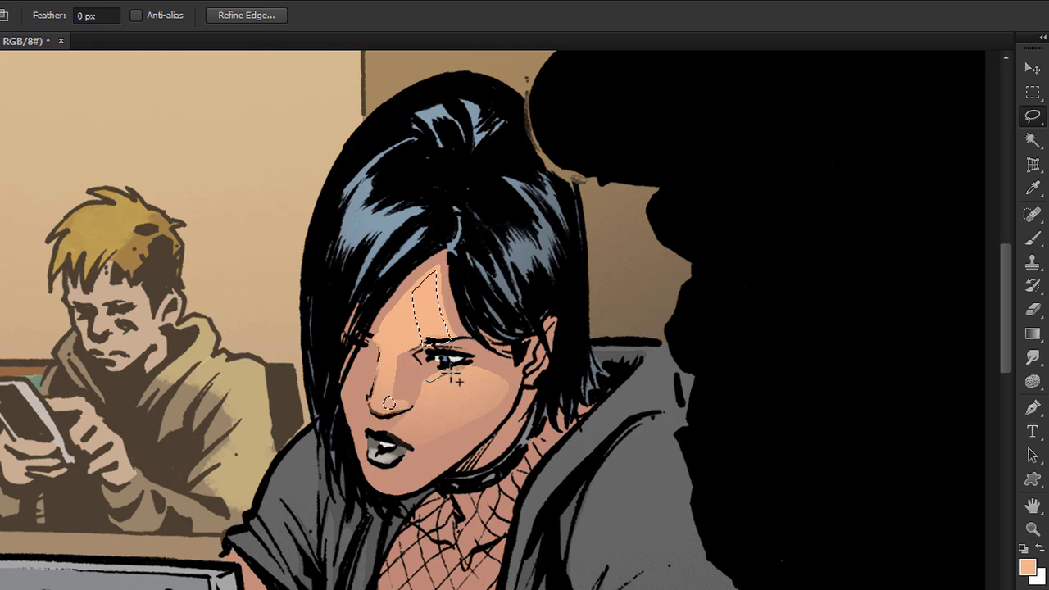
click(478, 288)
key(ctrl+z)
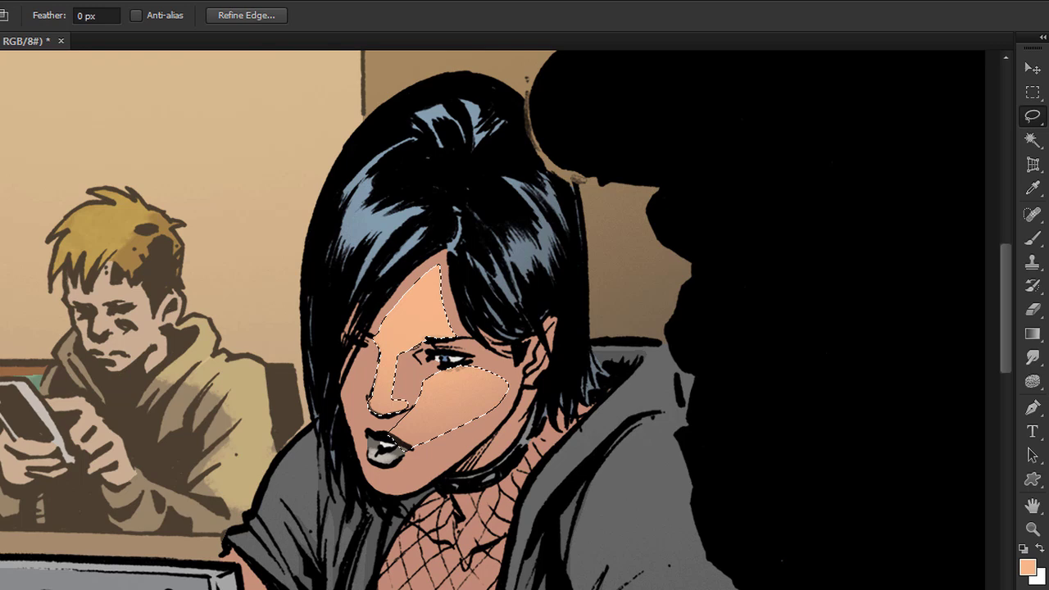
click(648, 220)
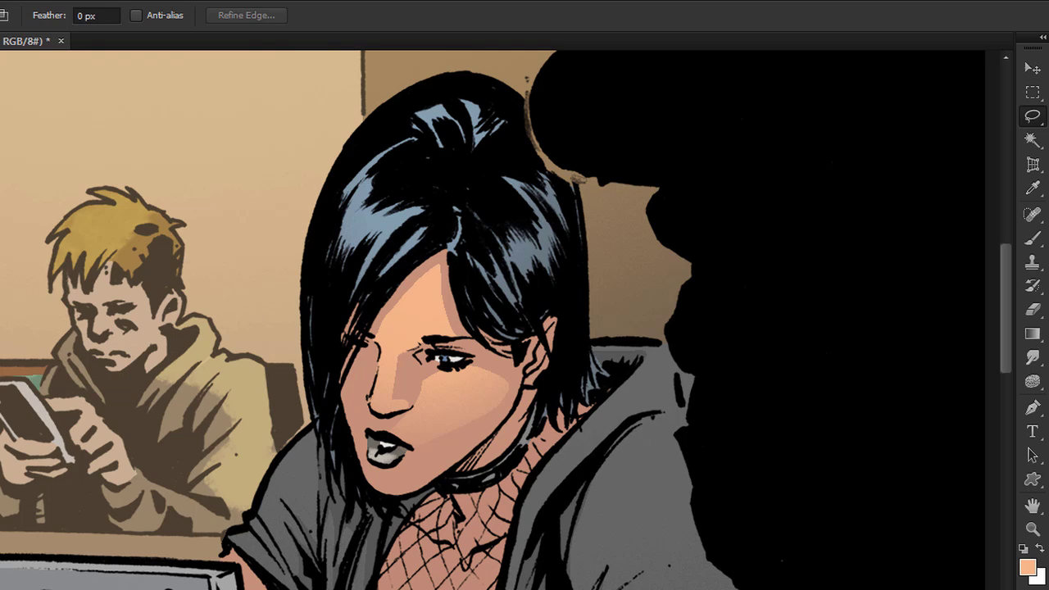
Lasso smaller highlight shapes on the forehead, nose tip and under-eye cheek, and hide the outline ready for brushing.
key(b)
key(l)
drag(418, 303, 421, 280)
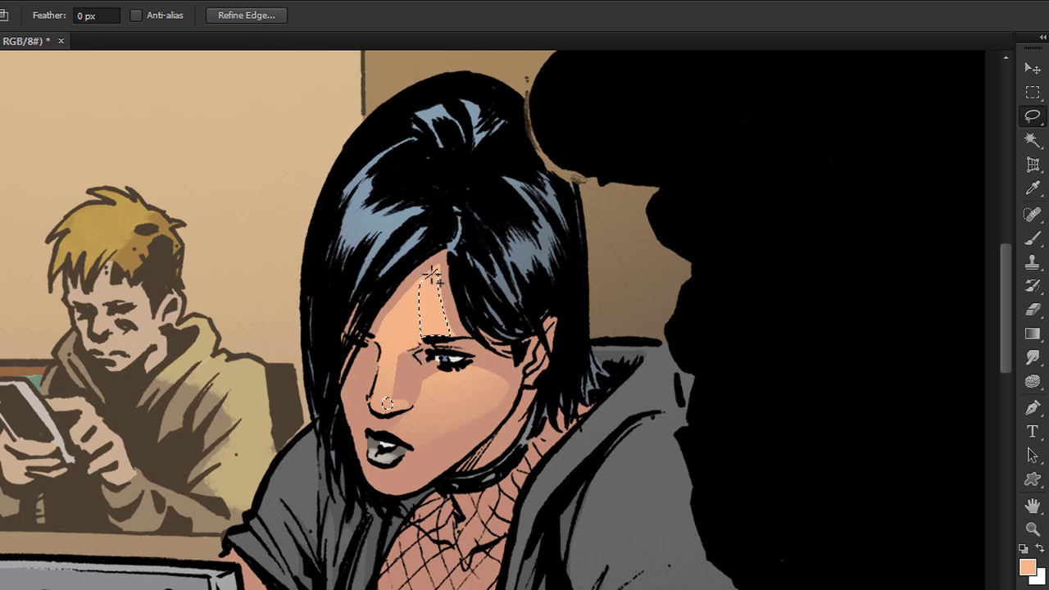
drag(430, 385, 465, 375)
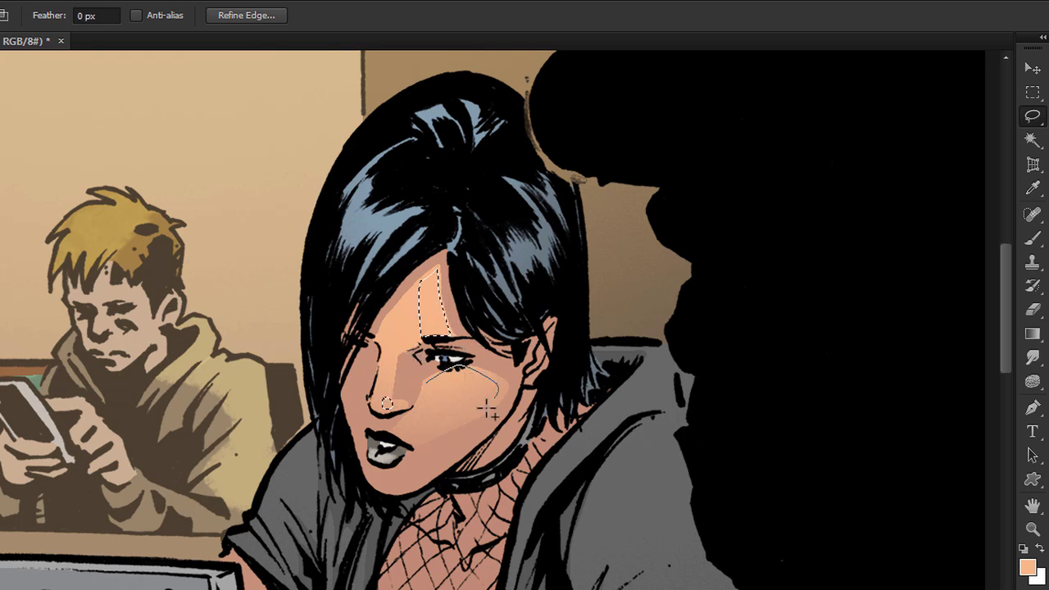
drag(412, 414, 422, 387)
key(ctrl+h)
key(b)
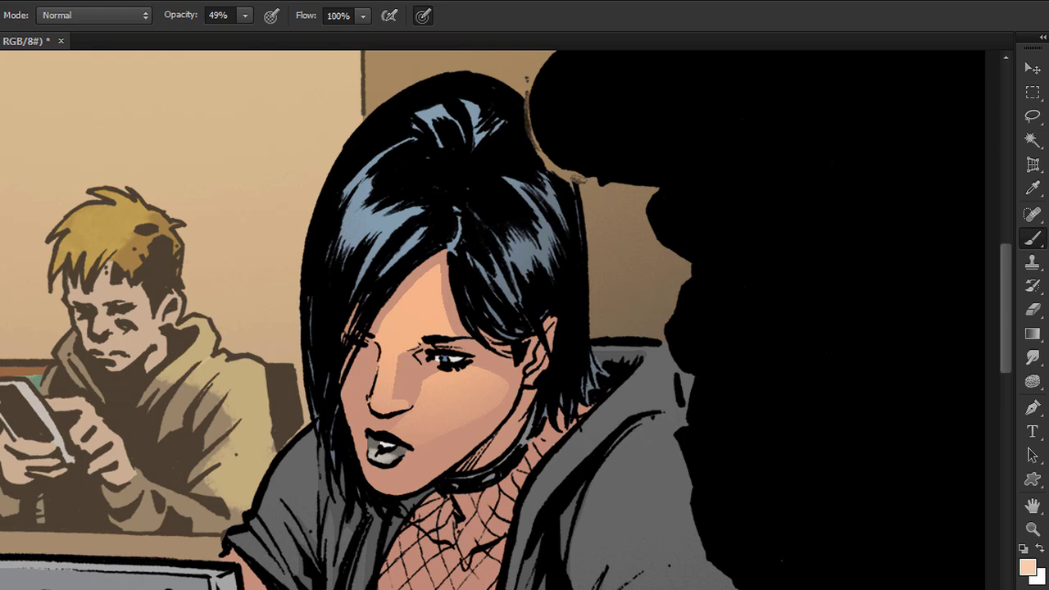
Brush a soft pale yellow highlight at 49% opacity over the selected forehead, nose tip and under-eye cheek shapes.
alt+right_click(443, 288)
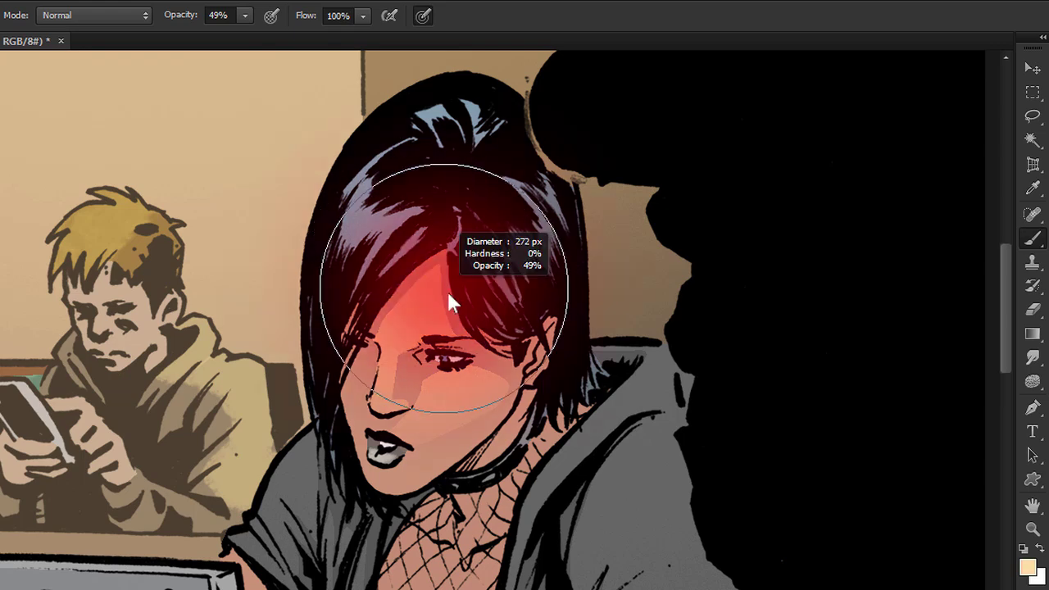
drag(396, 290, 497, 166)
alt+right_click(427, 338)
alt+right_click(416, 375)
click(388, 402)
alt+right_click(402, 379)
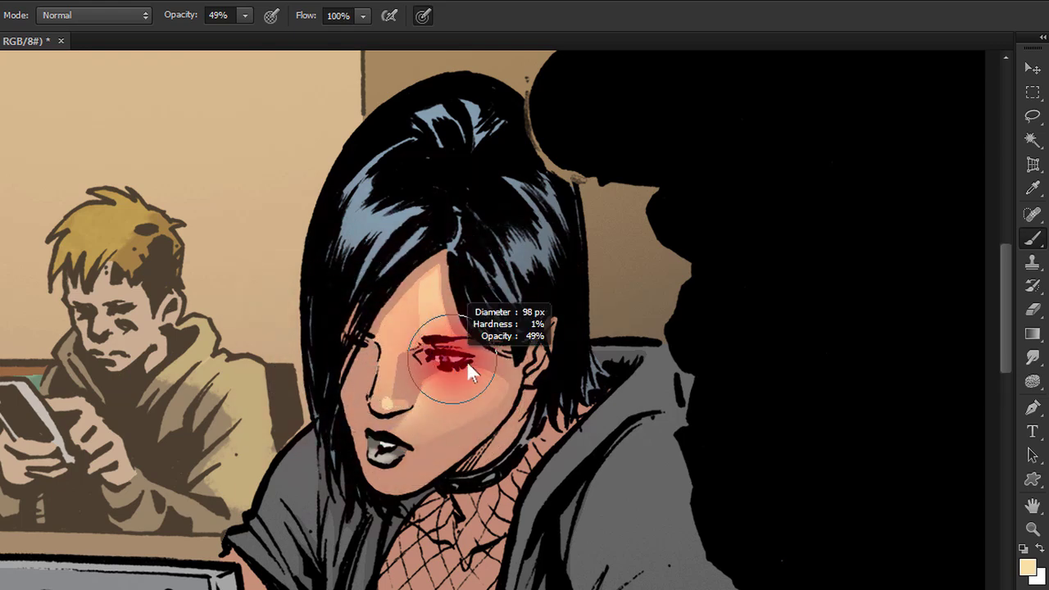
Examine the woman's new face highlights at the scale of the whole panel and again up close.
click(1033, 530)
alt+click(897, 542)
alt+click(896, 542)
alt+click(897, 543)
drag(642, 399, 390, 297)
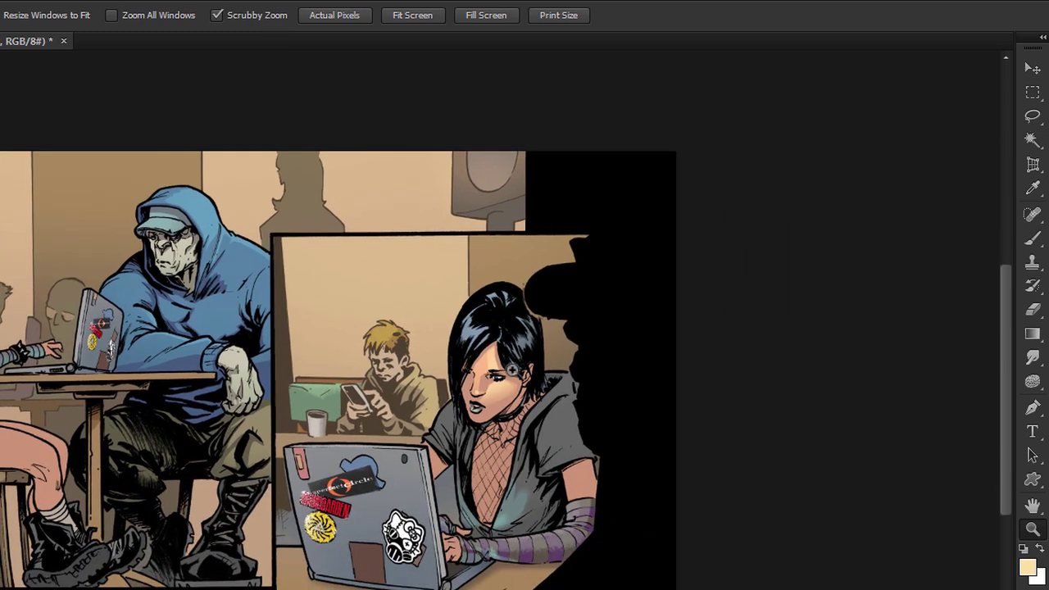
click(509, 373)
click(509, 373)
click(509, 373)
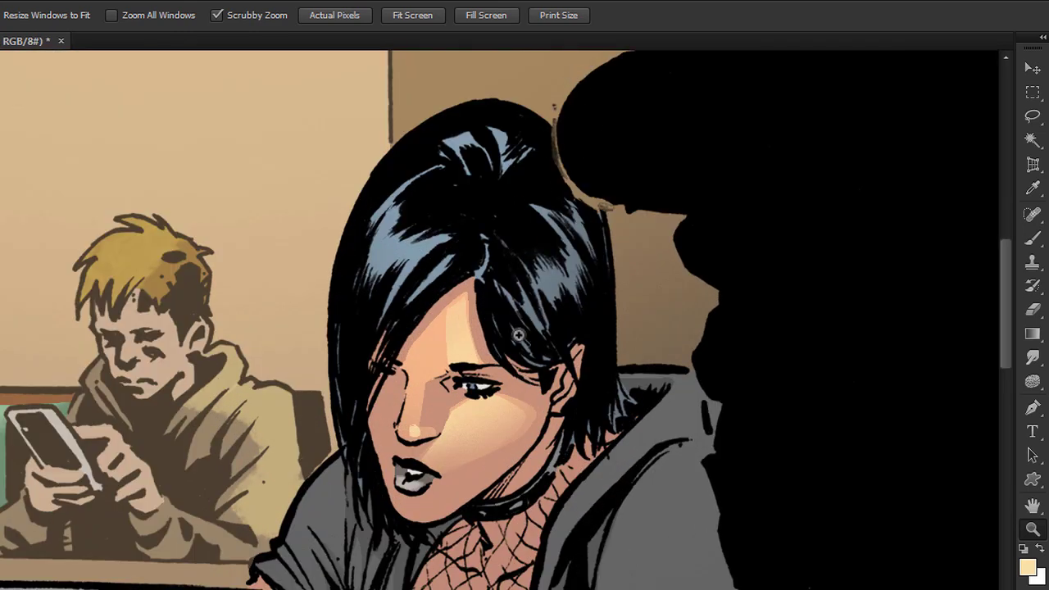
mouse_move(549, 318)
mouse_down()
mouse_move(590, 256)
mouse_move(557, 299)
mouse_up()
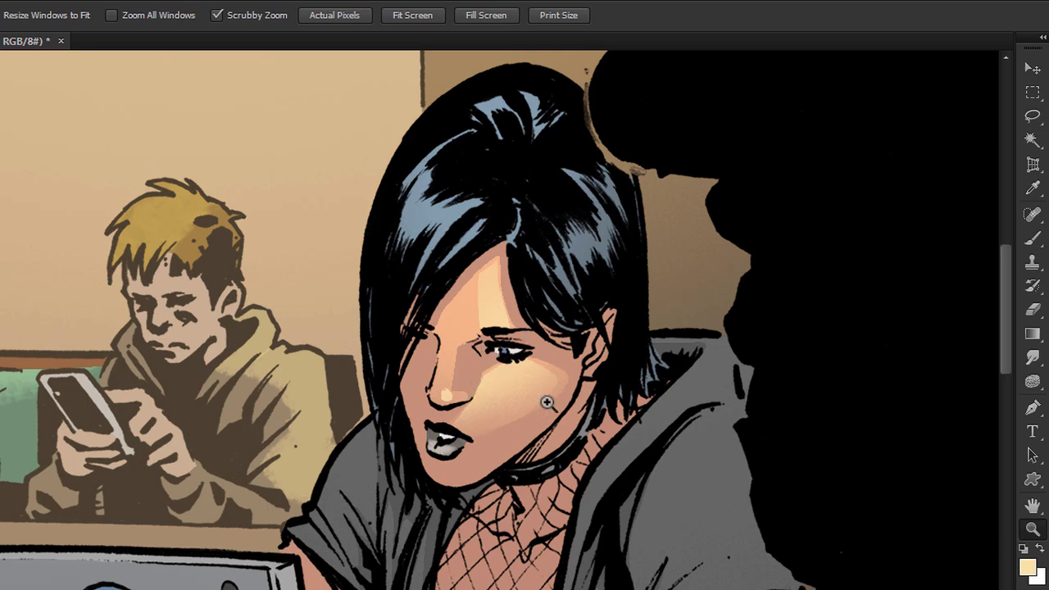
click(499, 380)
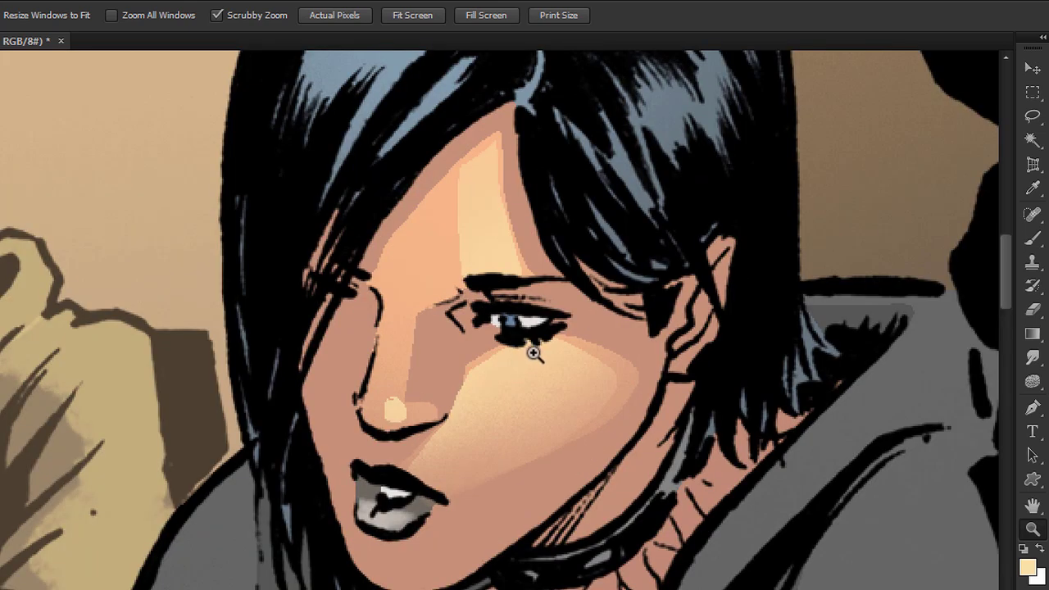
Sample the skin tone beside the cheek and brush it softly over the cheek highlight's outer edge to blend it.
key(l)
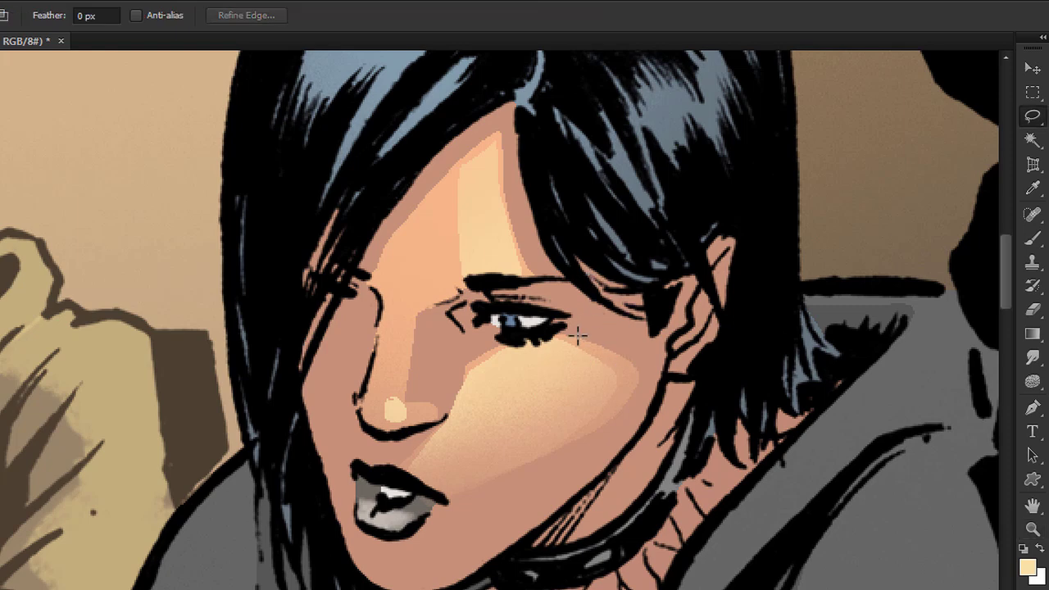
key(b)
alt+click(640, 355)
mouse_move(630, 359)
mouse_down()
mouse_move(595, 357)
mouse_move(620, 375)
mouse_up()
alt+click(641, 350)
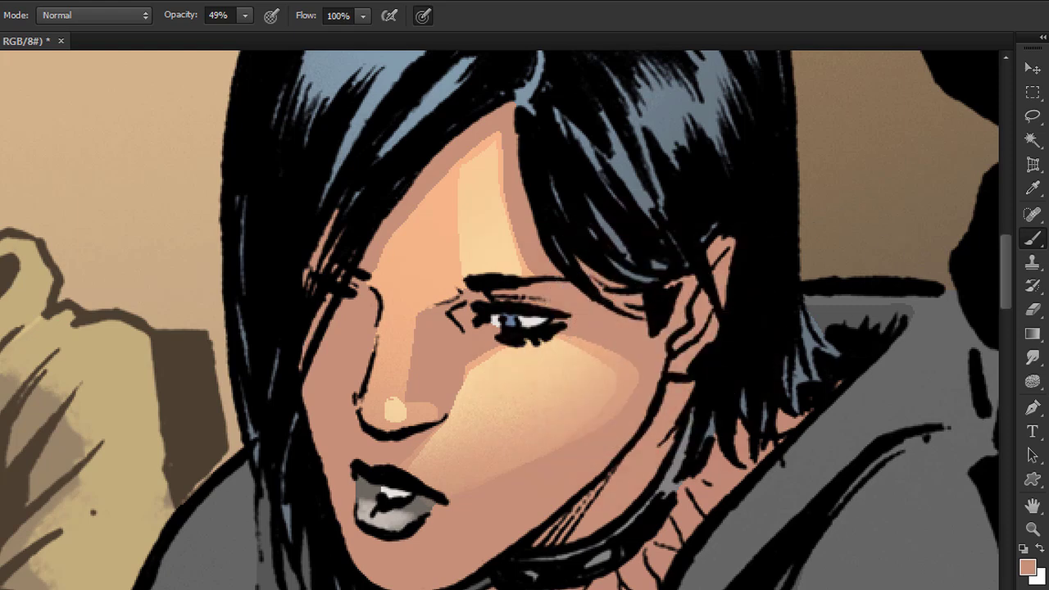
drag(618, 334, 489, 326)
mouse_move(640, 347)
mouse_down()
mouse_move(588, 455)
mouse_move(604, 412)
mouse_up()
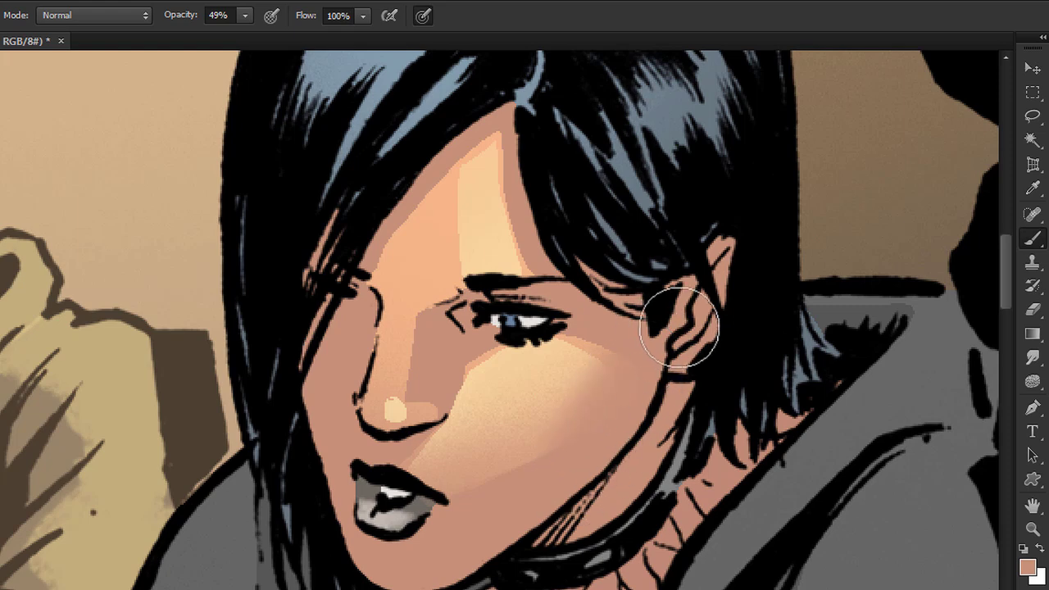
drag(676, 397, 661, 400)
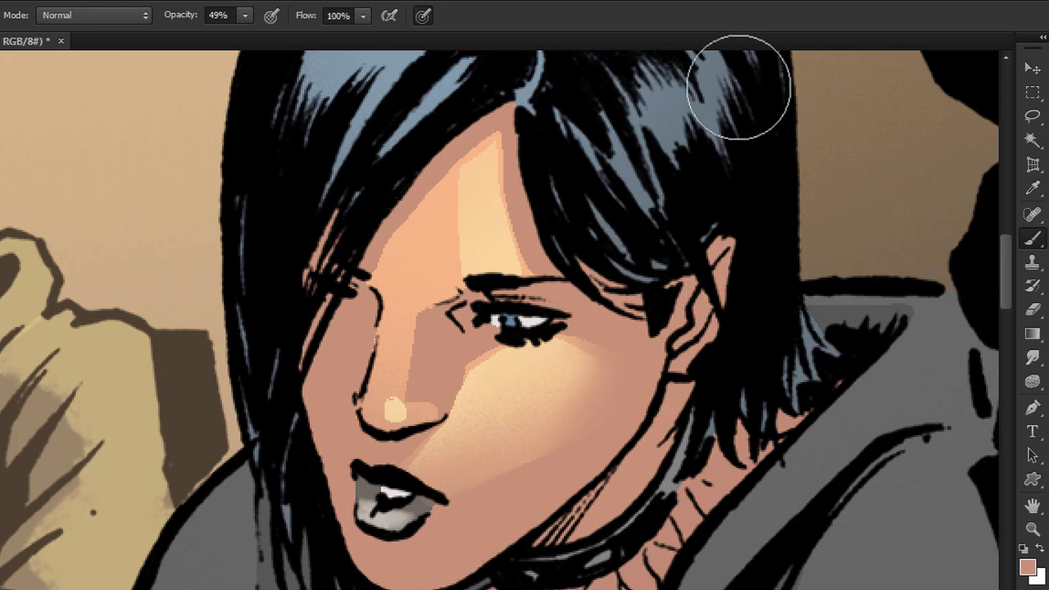
Review how the blended cheek highlight reads within the surrounding panel.
click(1033, 529)
alt+click(898, 574)
alt+click(910, 553)
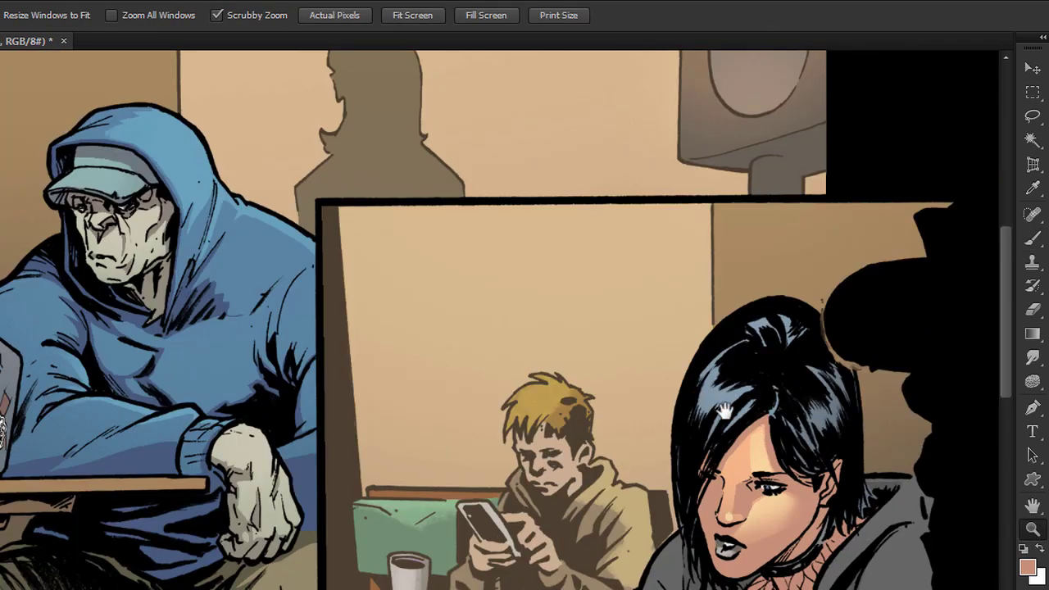
drag(727, 410, 520, 274)
click(534, 341)
drag(540, 343, 577, 300)
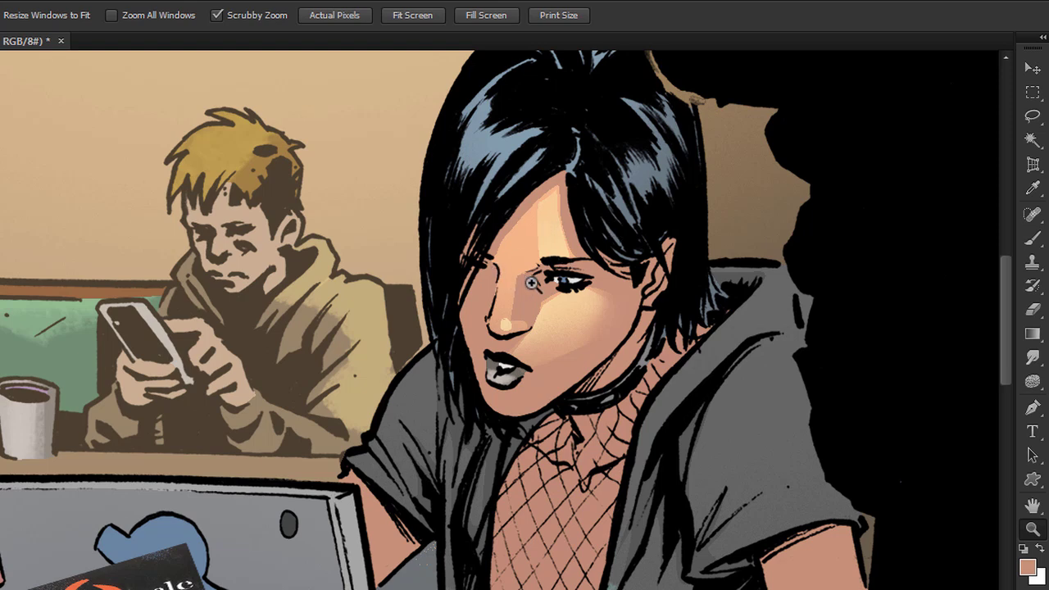
scroll(534, 270, up, 2)
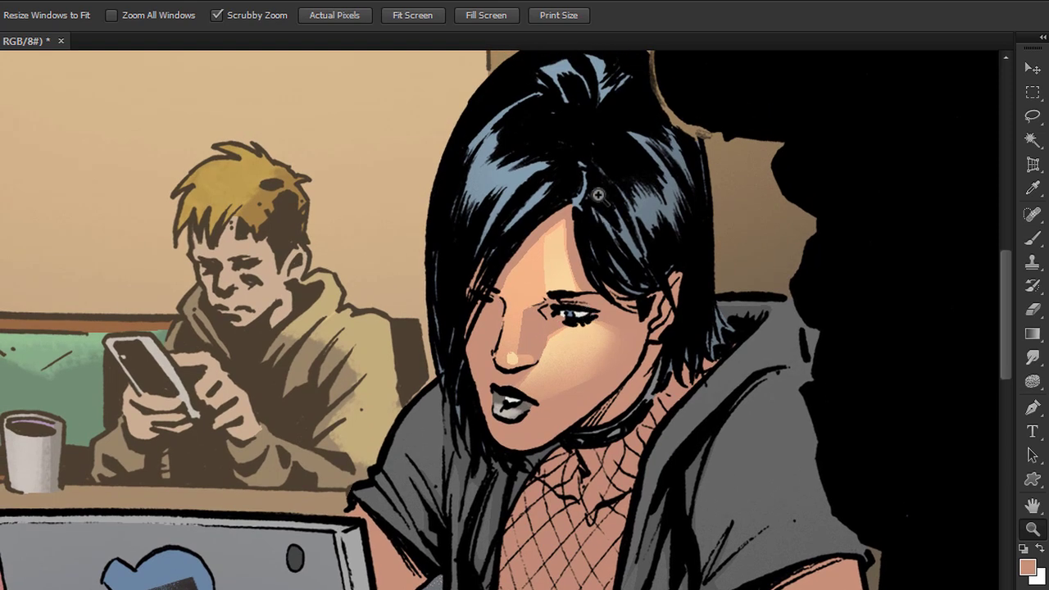
Brush a salmon-red tint at 50% opacity and 22% flow along the forehead's hair edge and around the inner eye.
key(b)
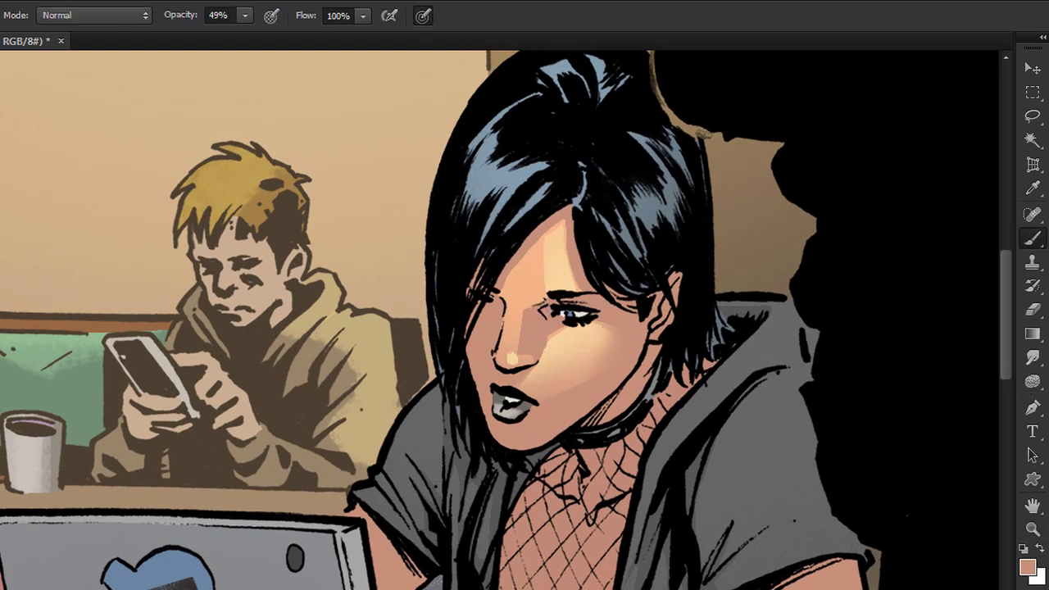
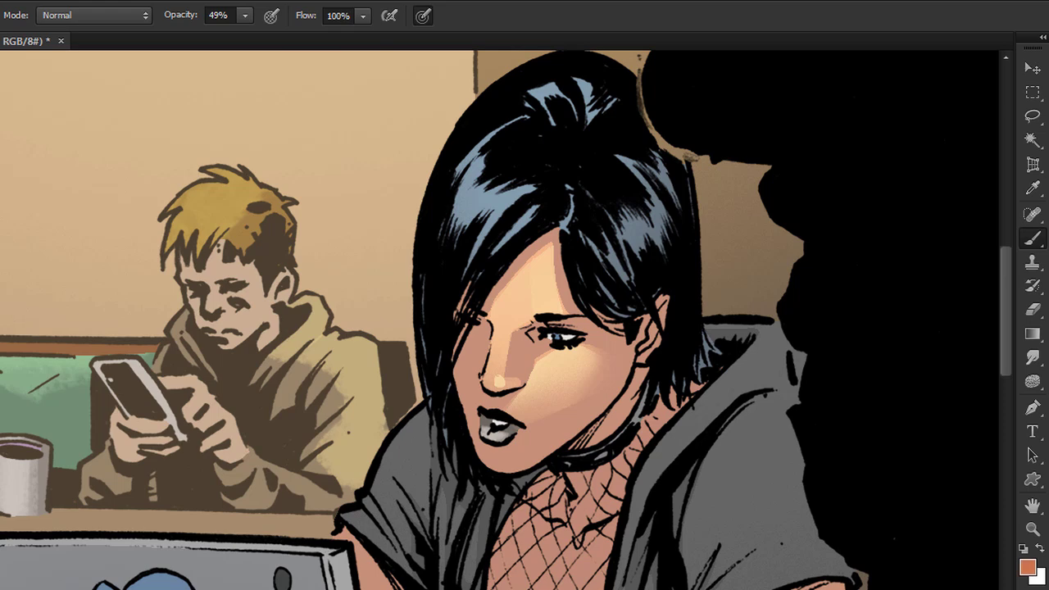
alt+right_click(524, 336)
drag(607, 243, 553, 249)
alt+right_click(512, 337)
alt+right_click(514, 339)
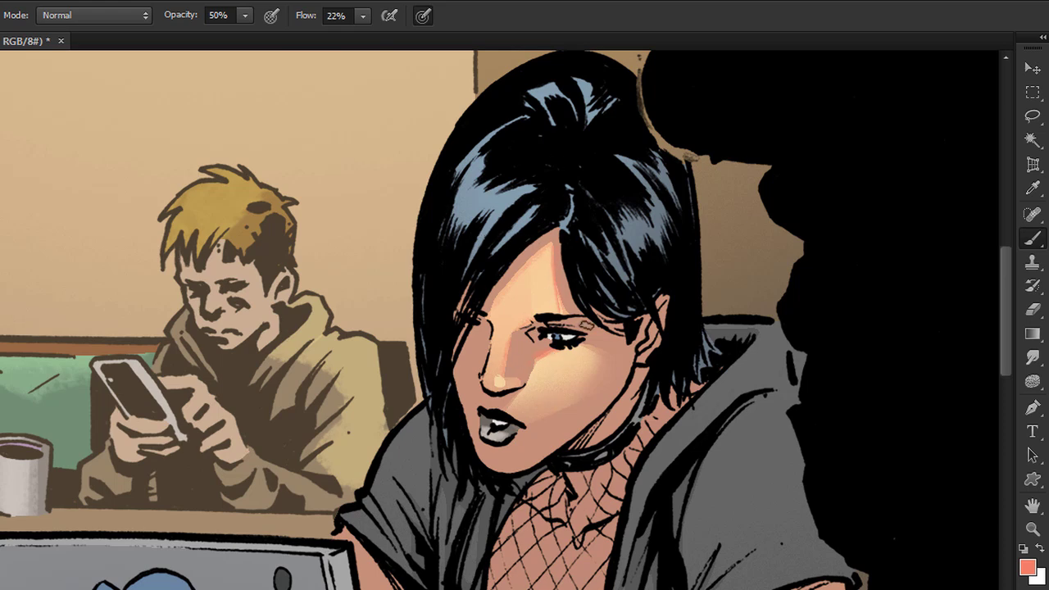
Examine the reddish tints on the woman's face from a distance and closer in.
click(1033, 529)
alt+click(568, 365)
alt+click(569, 365)
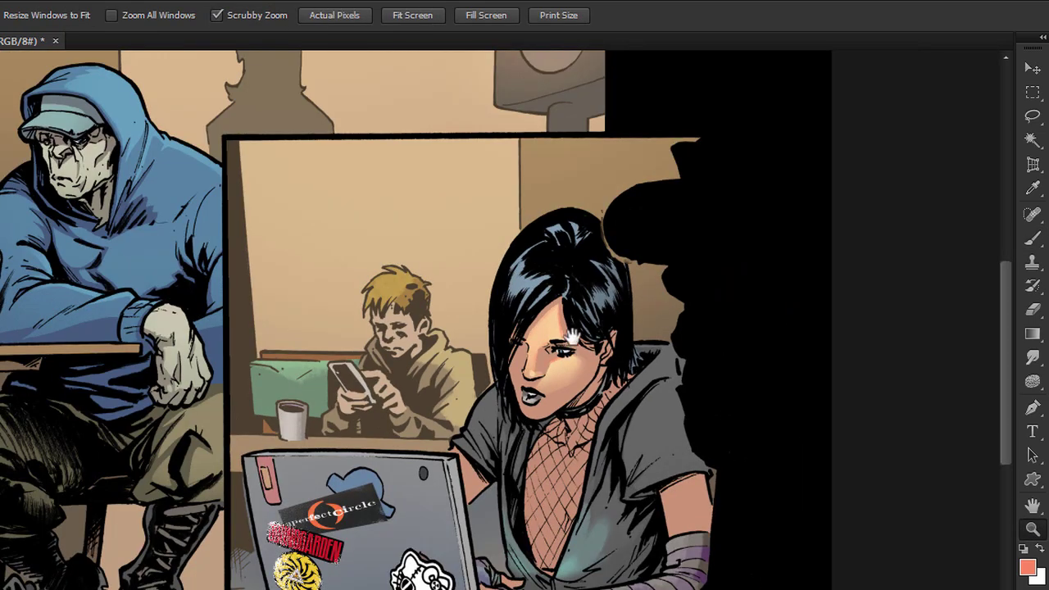
drag(571, 361, 523, 459)
click(505, 475)
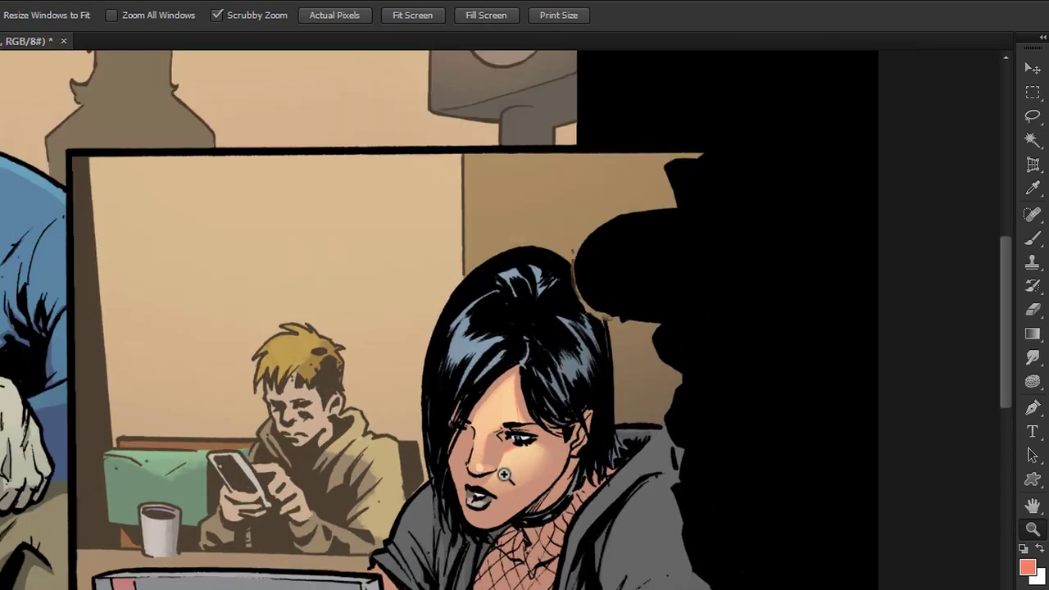
click(509, 473)
drag(547, 369, 574, 249)
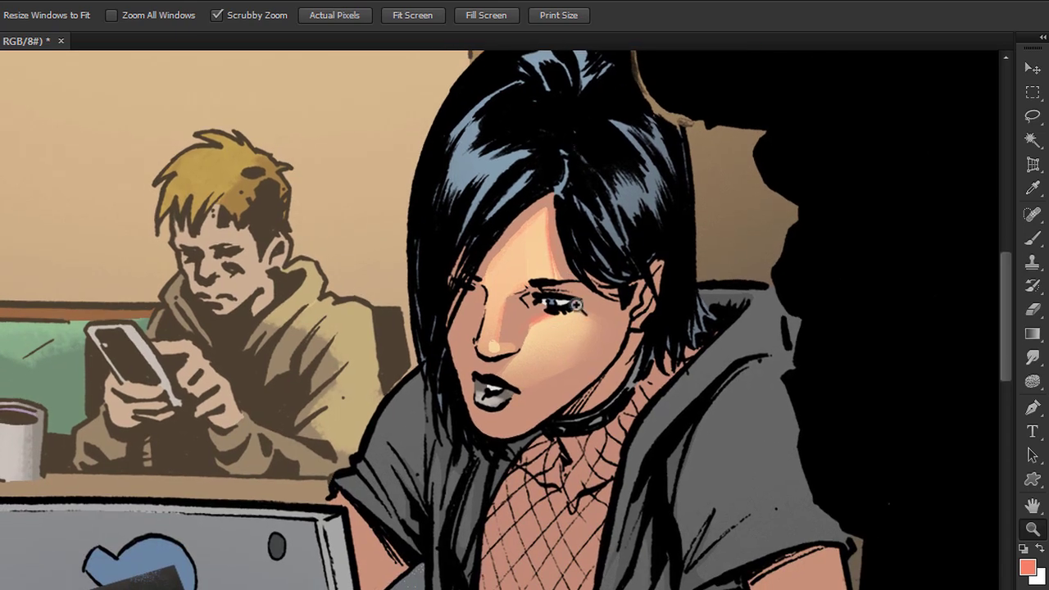
scroll(577, 145, down, 2)
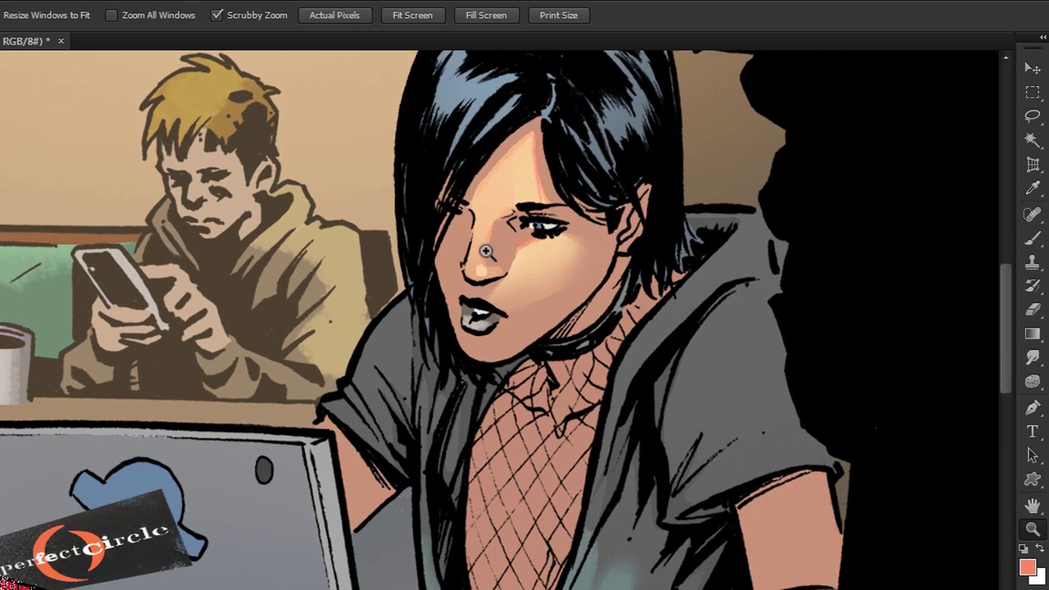
key(b)
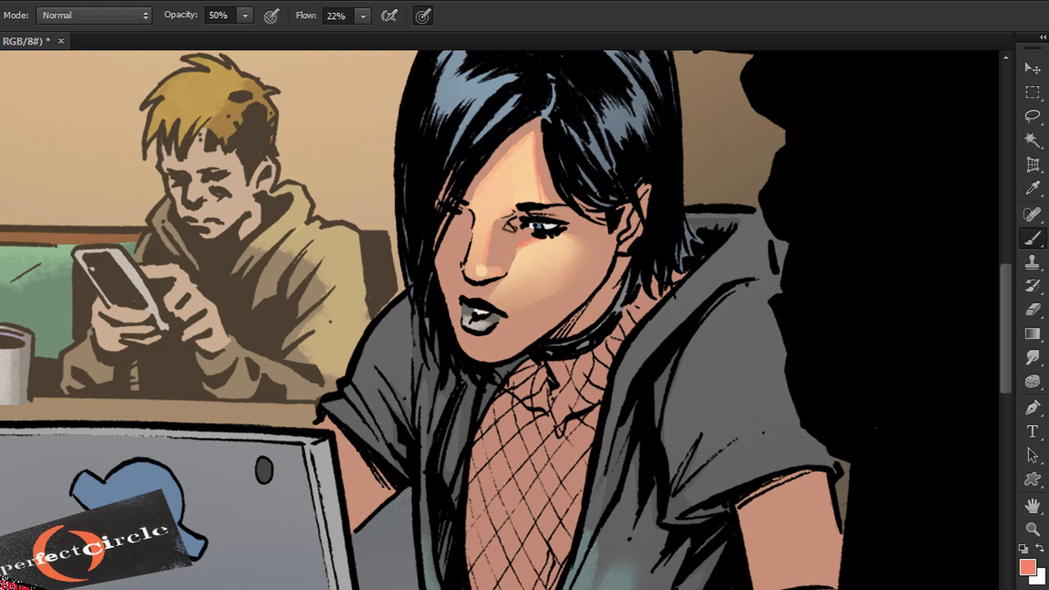
key(l)
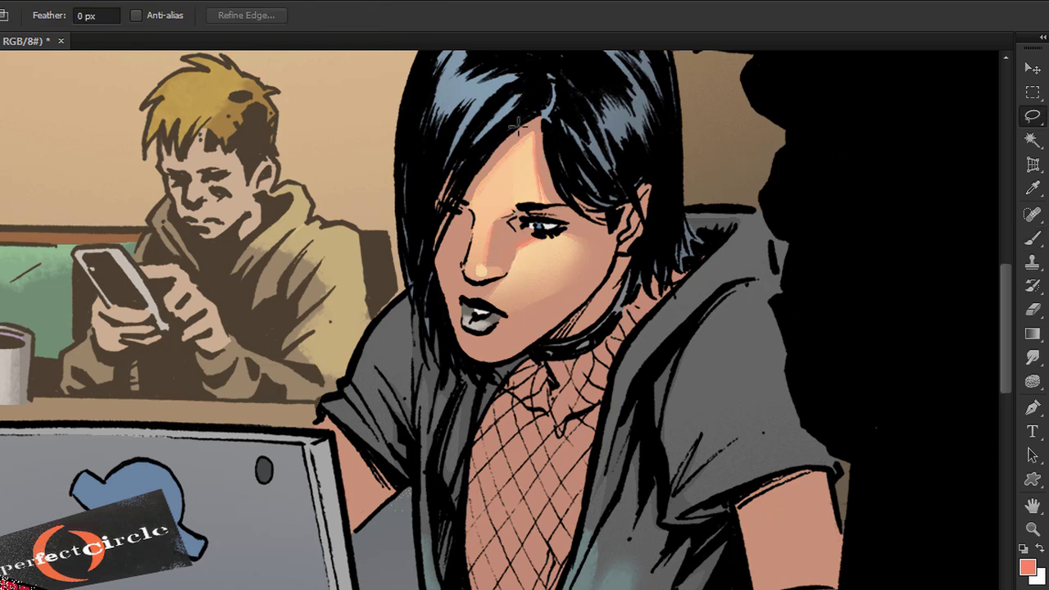
key(b)
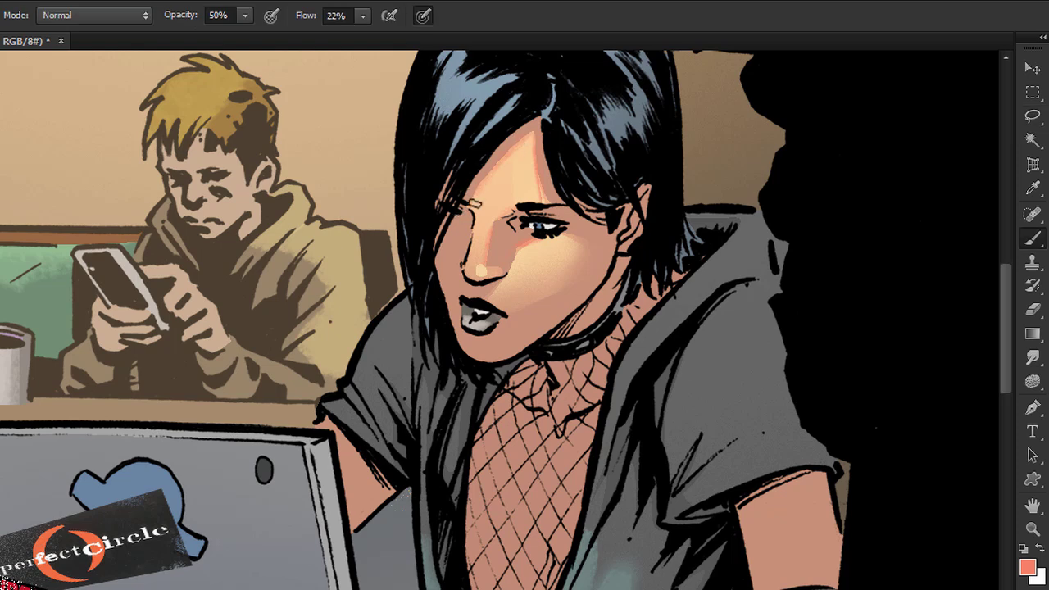
key(l)
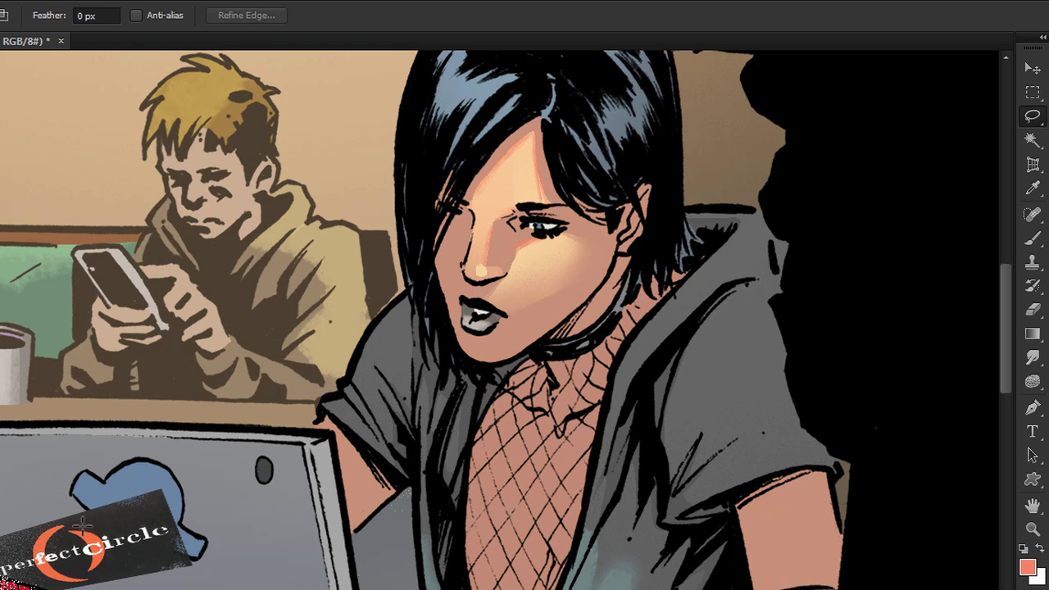
With blue as the brush color, select the shadowed skin areas using the Magic Wand and hide the selection outline.
key(b)
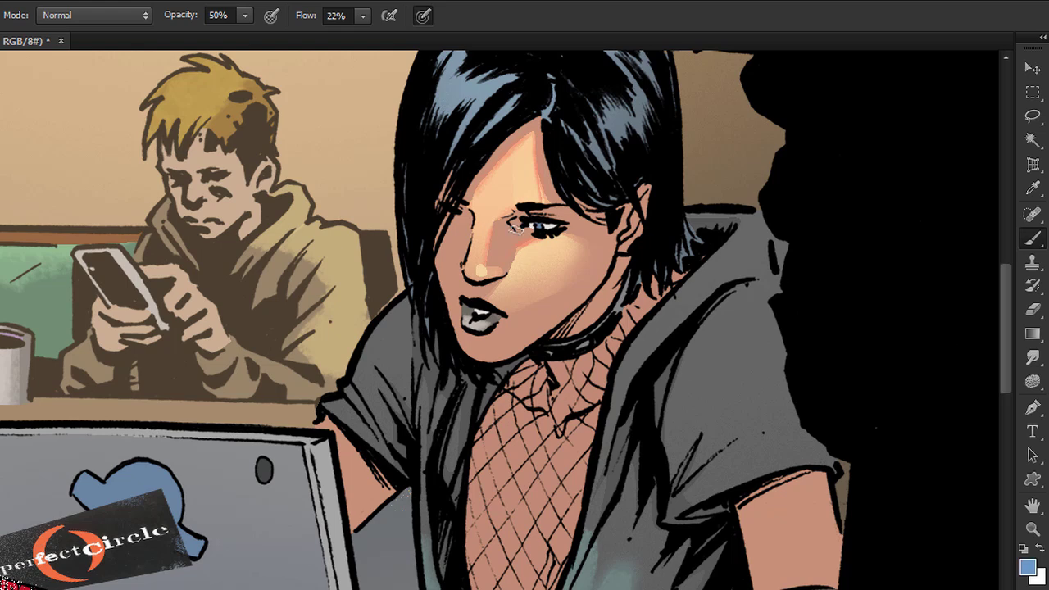
key(w)
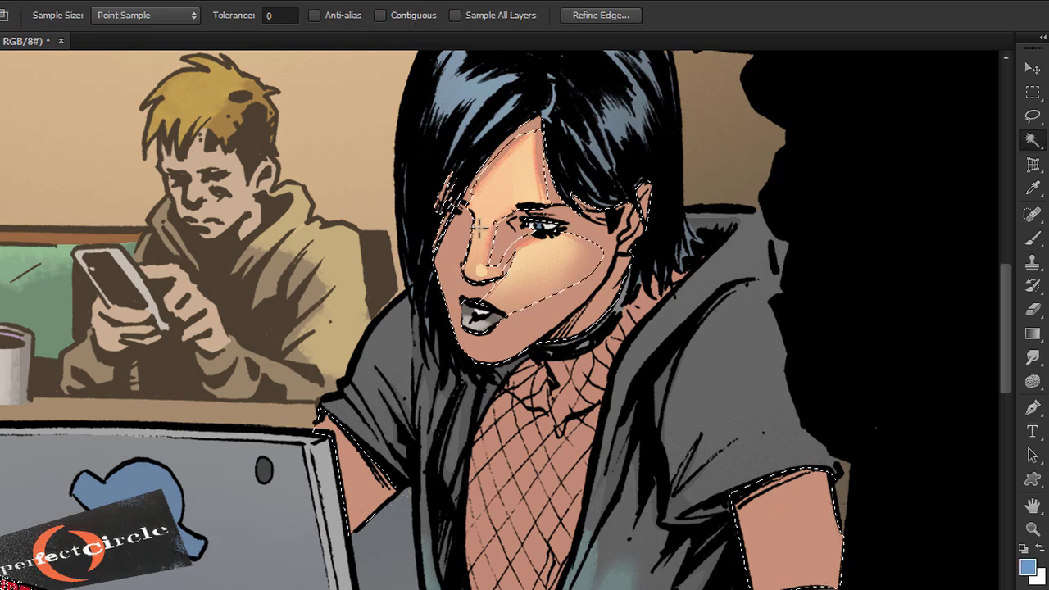
click(520, 224)
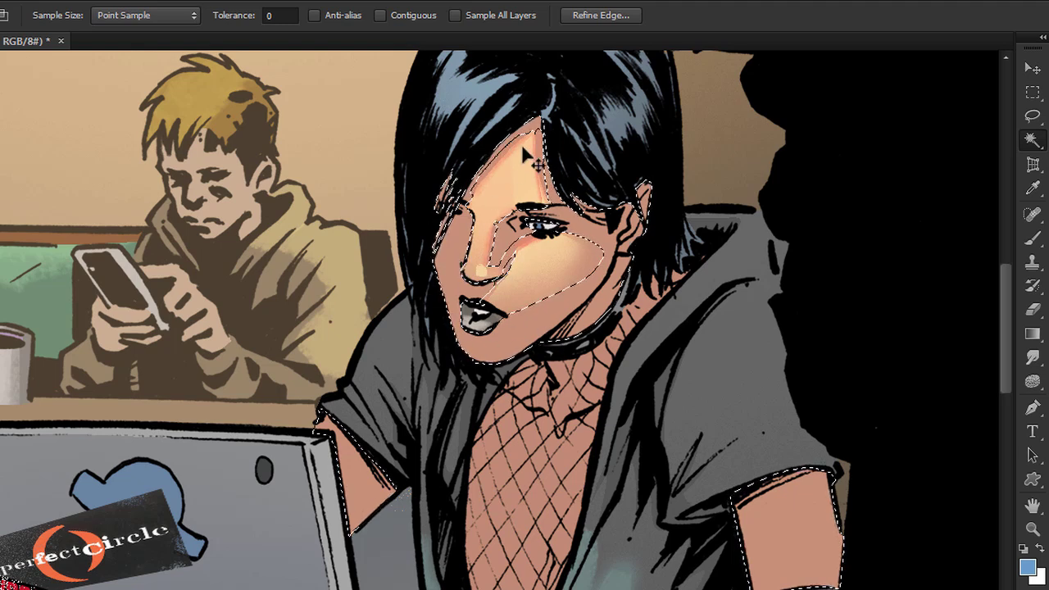
key(ctrl+h)
key(b)
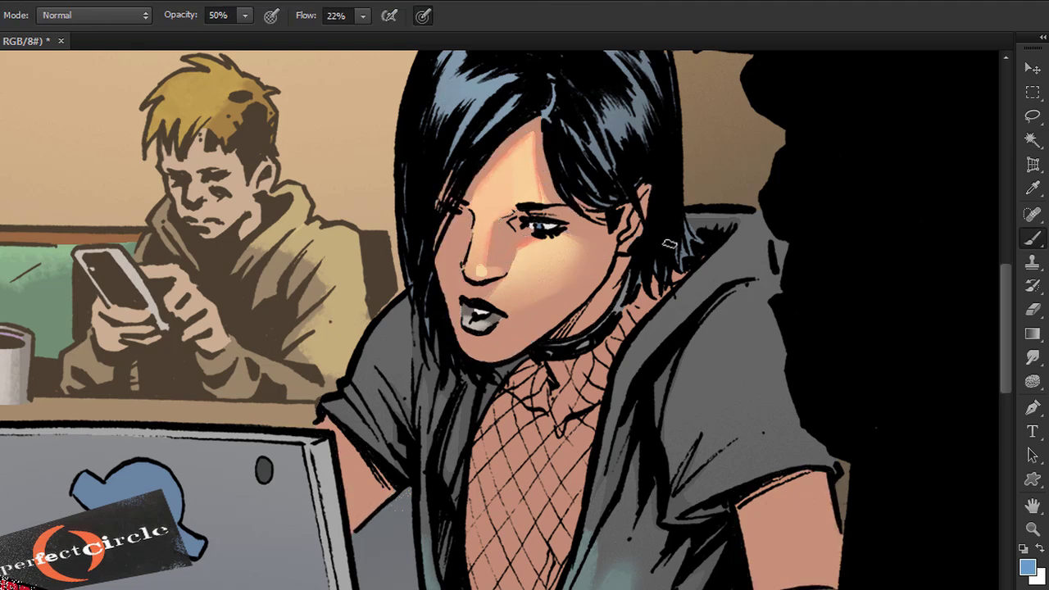
Try hard-edged blue strokes across the shadowed cheek, jaw and chin, and undo them.
drag(565, 225, 579, 230)
mouse_move(613, 160)
mouse_down()
mouse_move(522, 220)
mouse_move(416, 358)
mouse_up()
drag(623, 282, 492, 362)
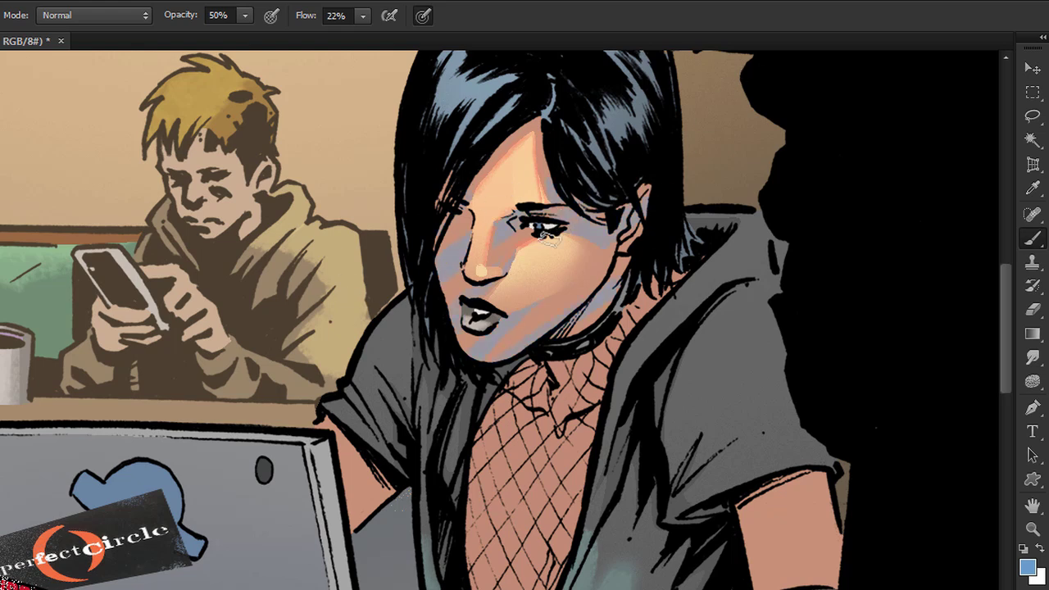
key(ctrl+z)
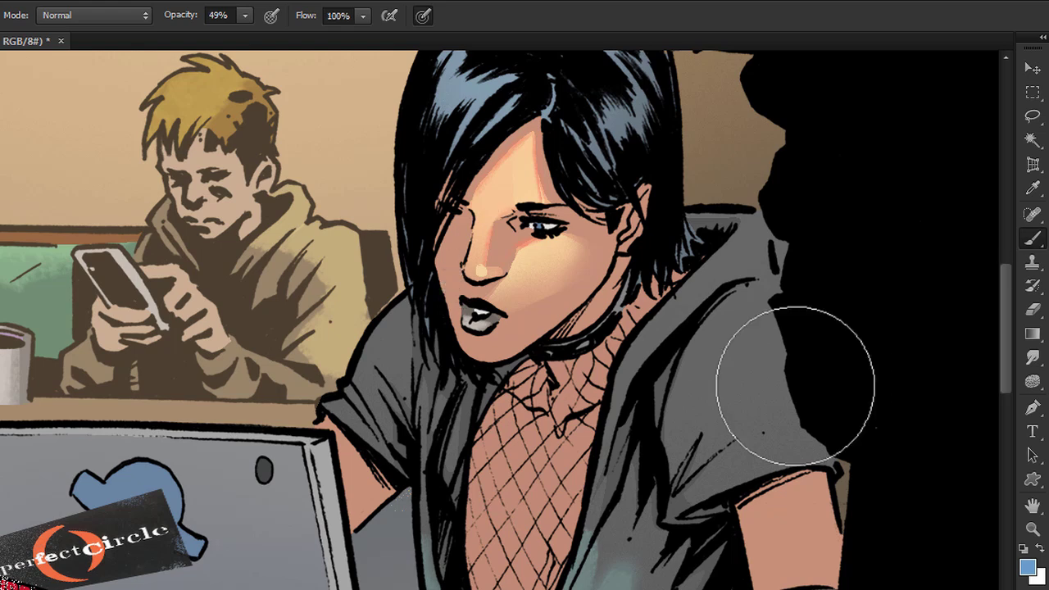
Brush soft light blue reflected light along the shadowed jaw and chin with a large brush at 49% opacity.
drag(405, 263, 449, 264)
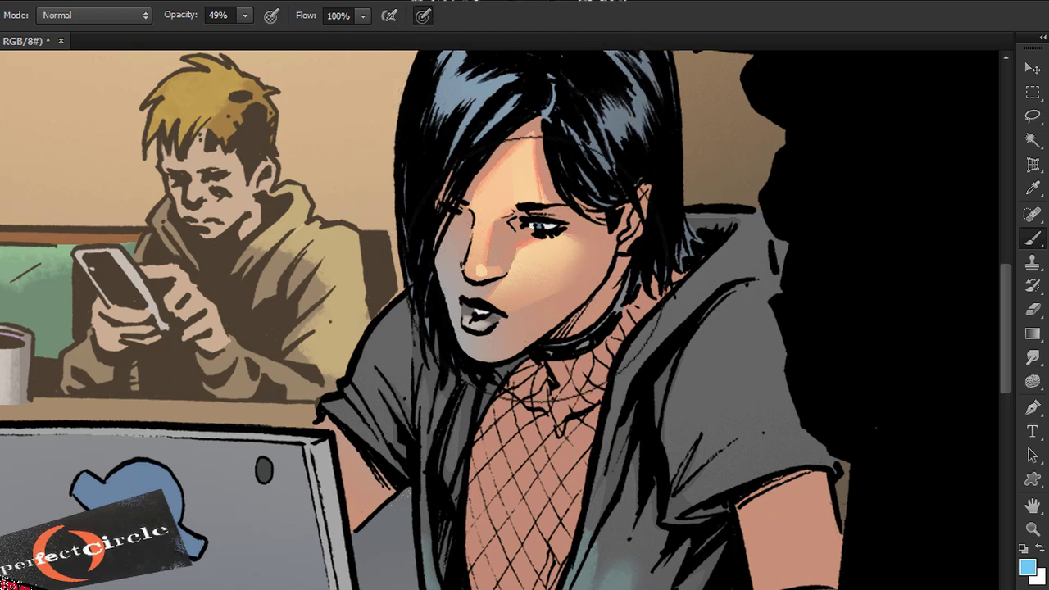
key(space)
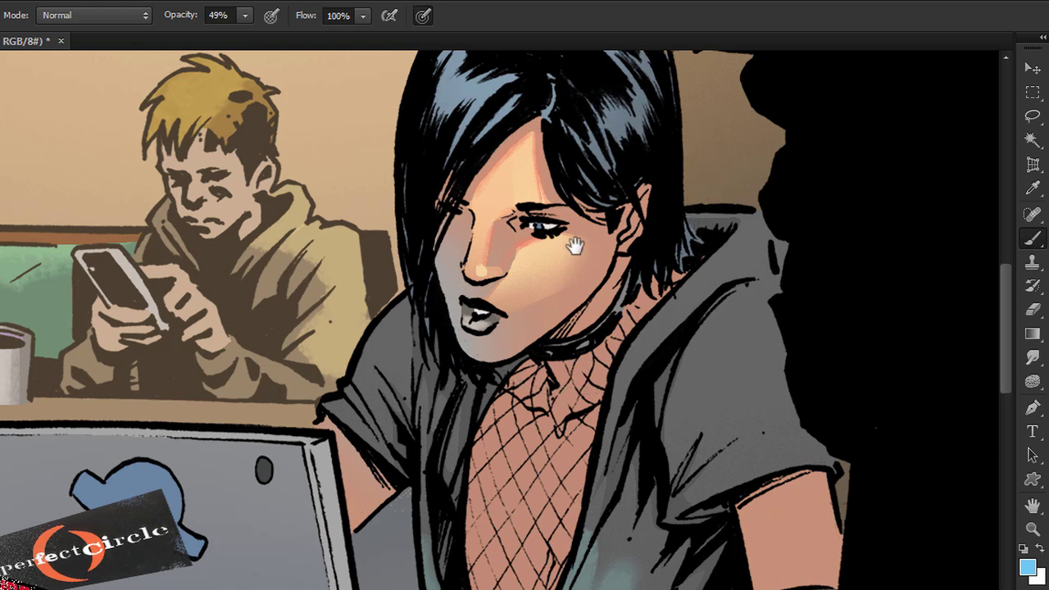
drag(574, 246, 580, 277)
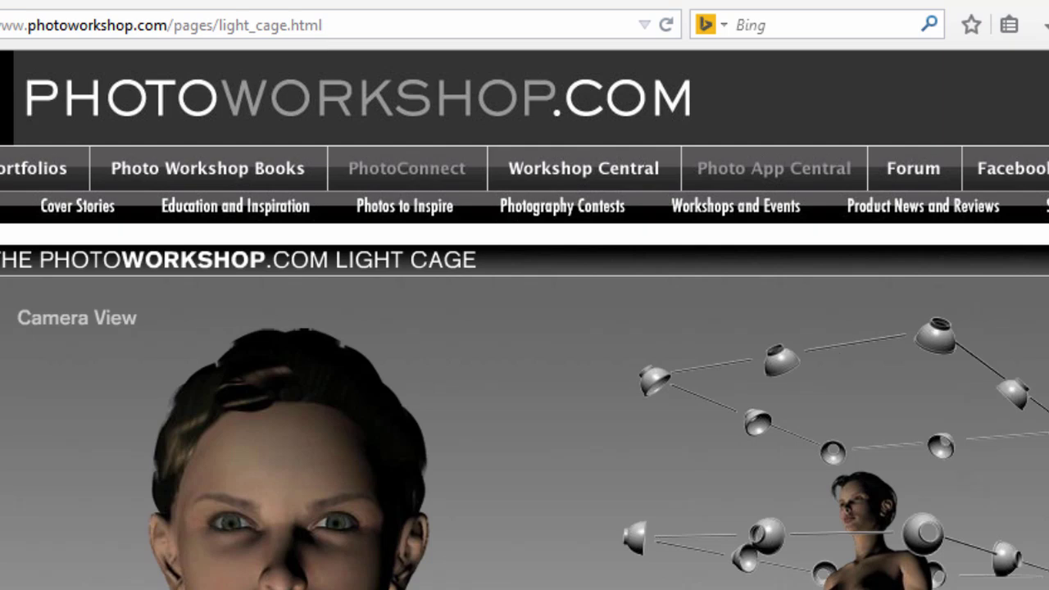
Switch to the photoworkshop.com Light Cage page in the browser and preview the model's face lit by a side light.
scroll(525, 328, down, 2)
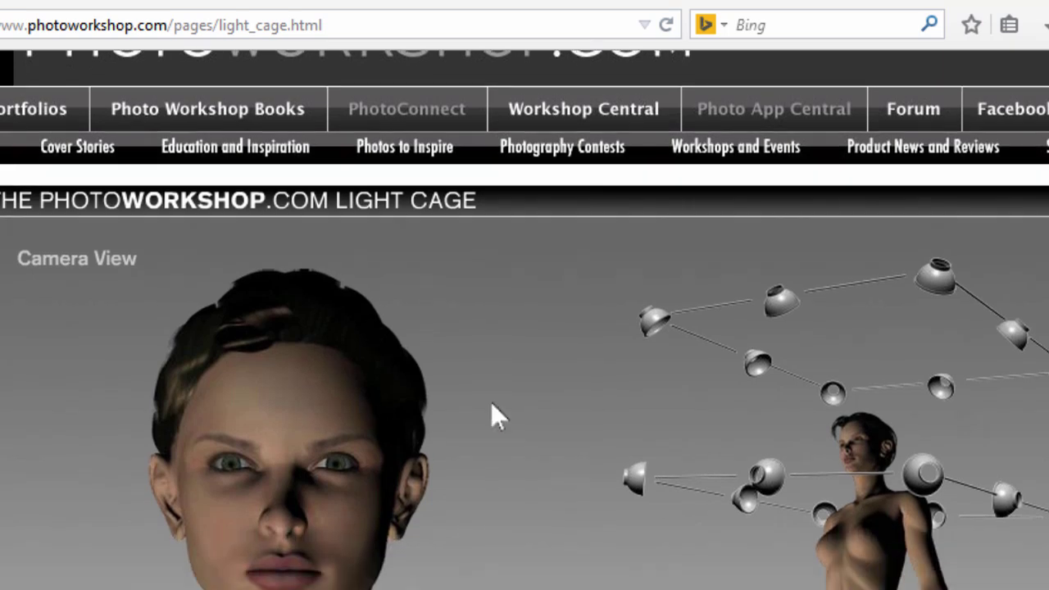
click(740, 434)
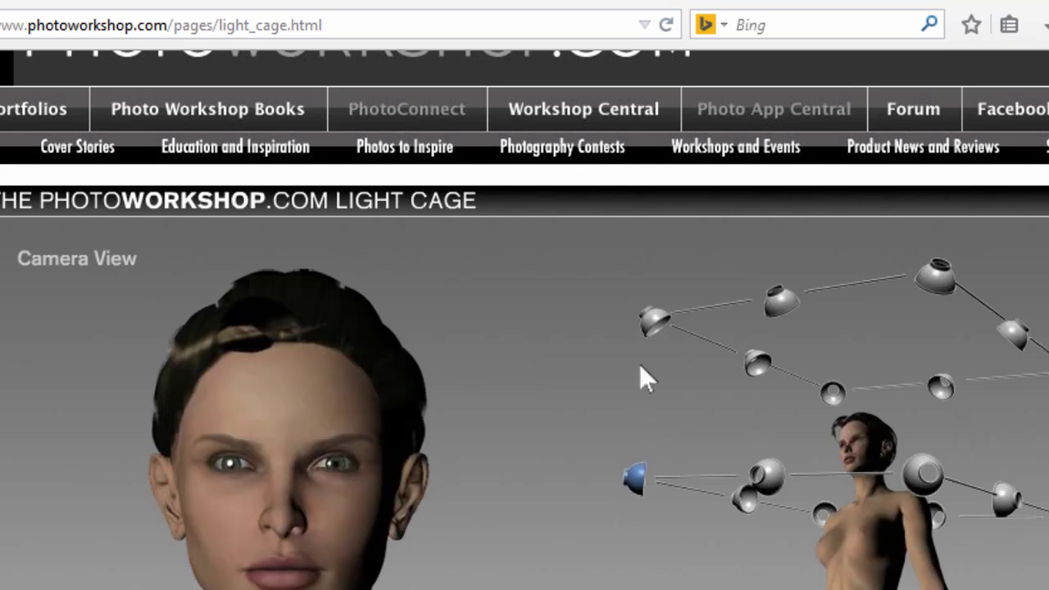
Preview the model's face under the upper ring of lights, going around the head from the front lights to the rear ones and back.
click(654, 324)
click(779, 305)
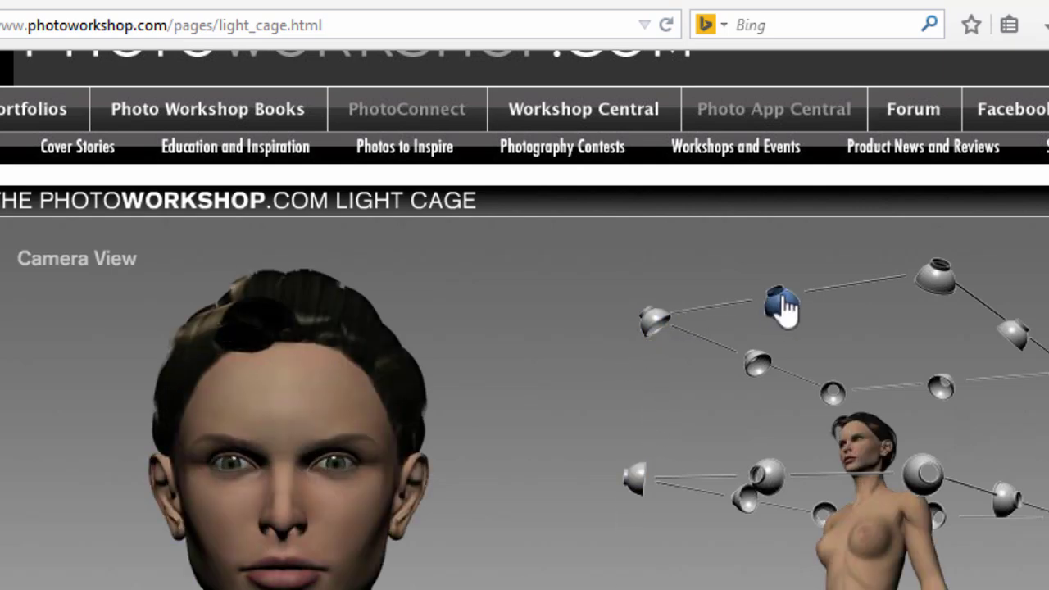
click(935, 285)
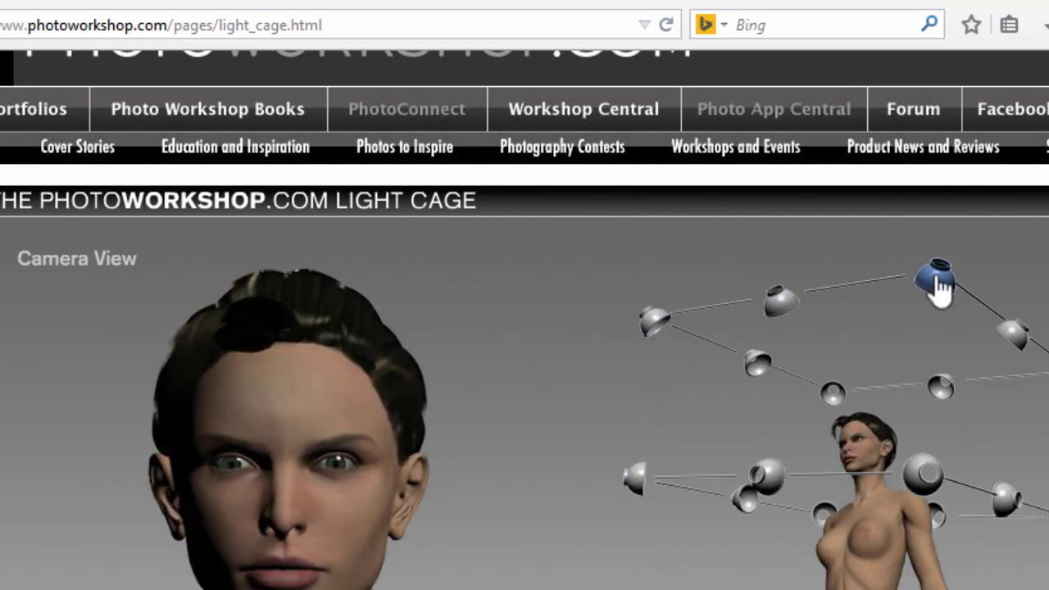
click(1017, 334)
click(1048, 373)
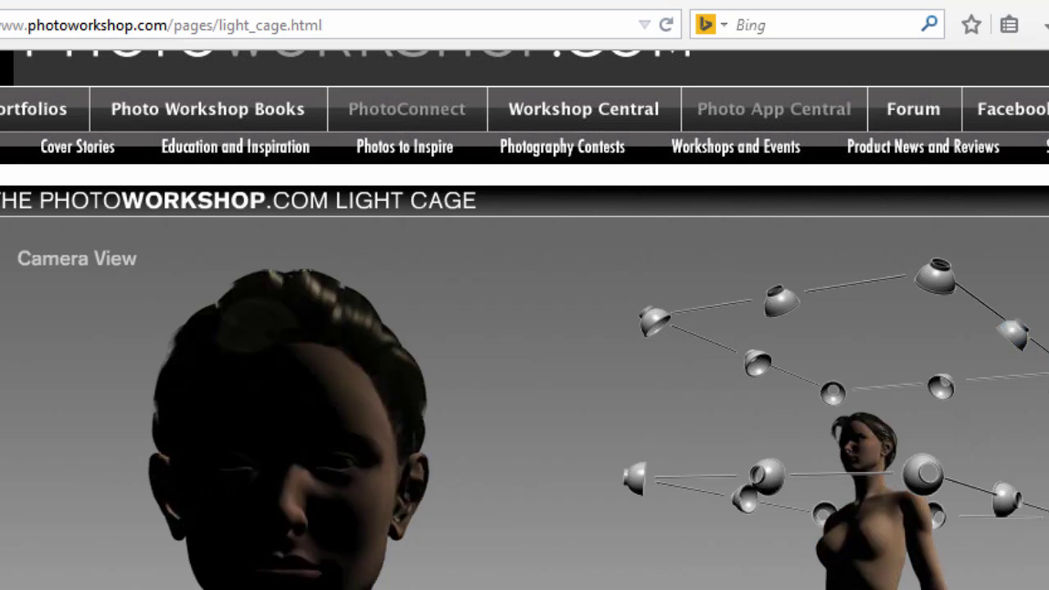
click(941, 387)
click(832, 394)
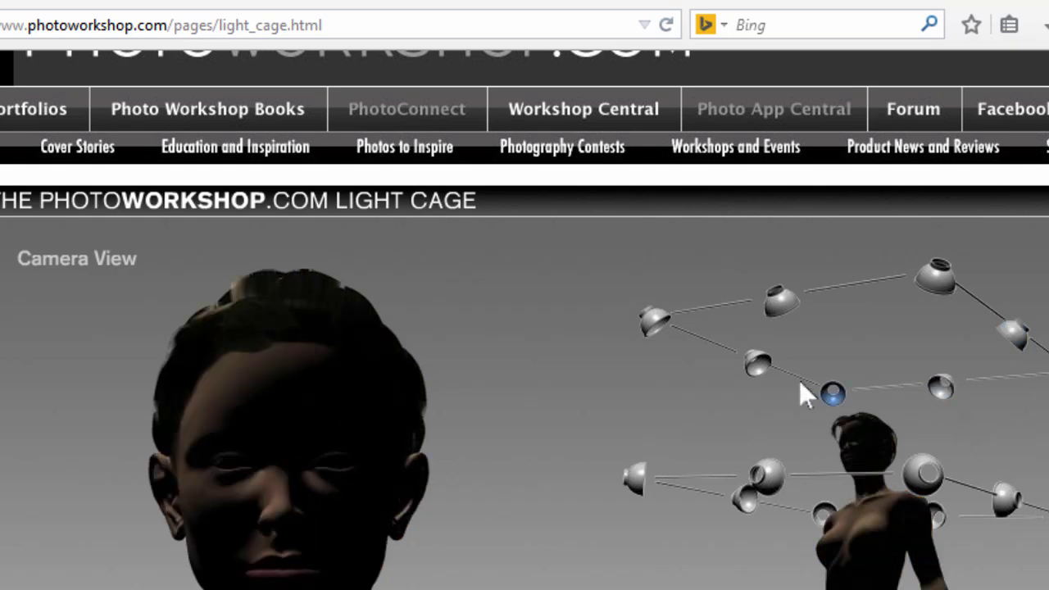
click(754, 365)
click(653, 319)
Compare the face lit by the head-height ring's lights from one side, the front, the rear side and the opposite side.
click(632, 480)
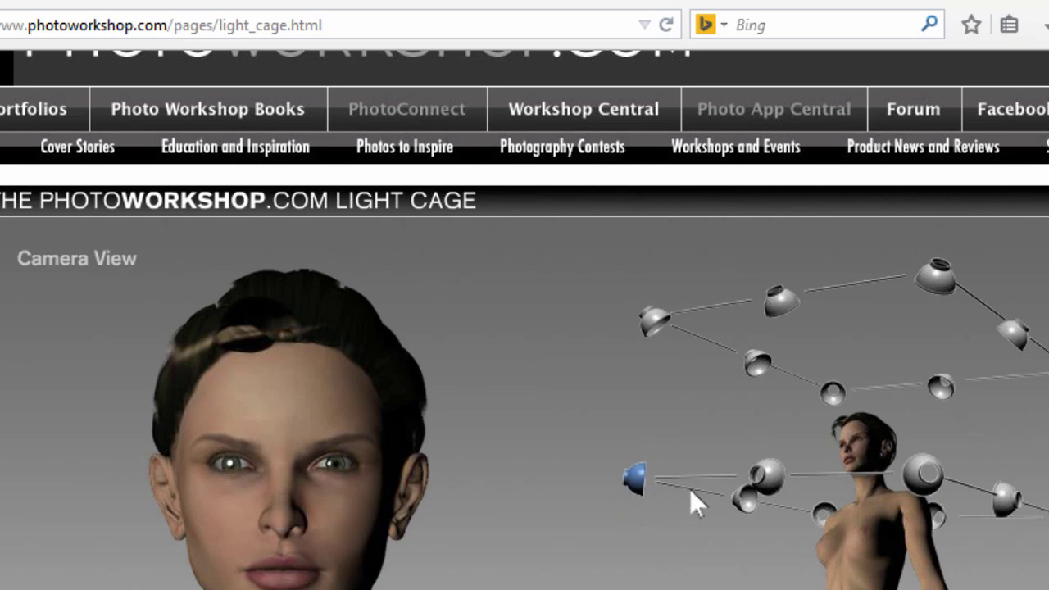
click(770, 477)
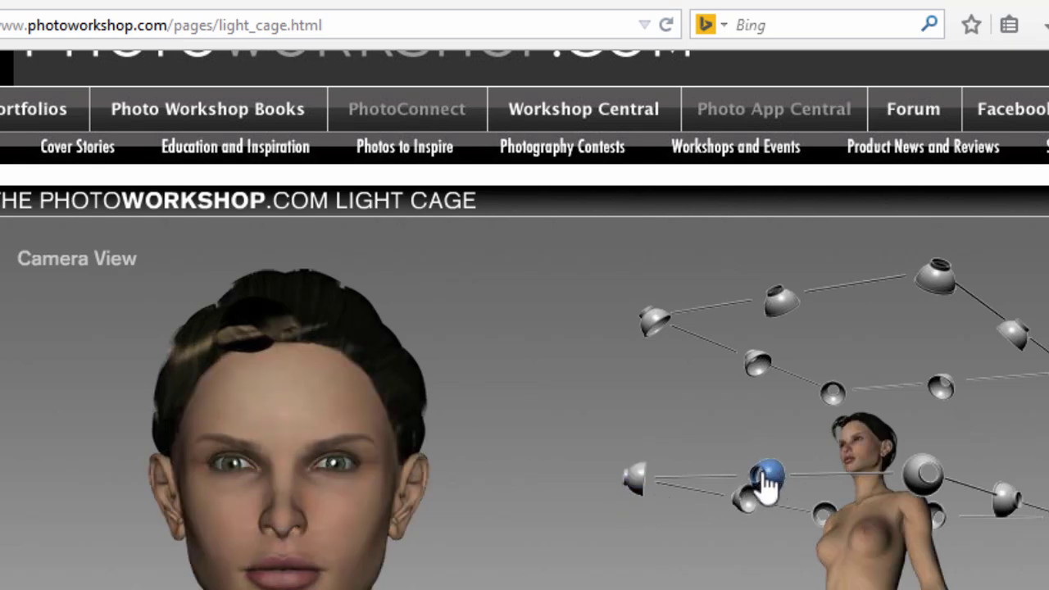
click(744, 498)
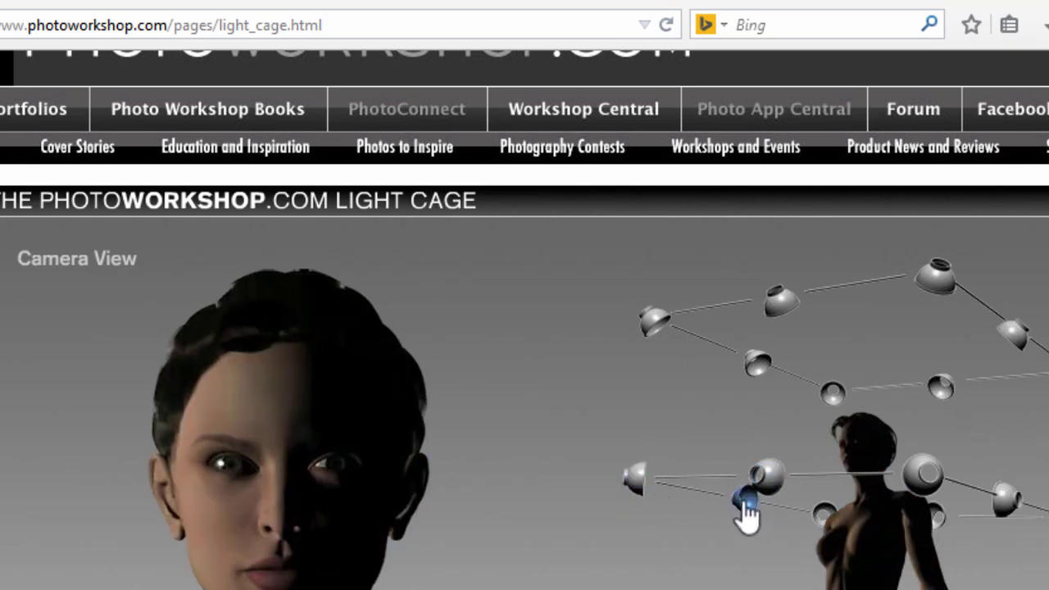
click(1006, 500)
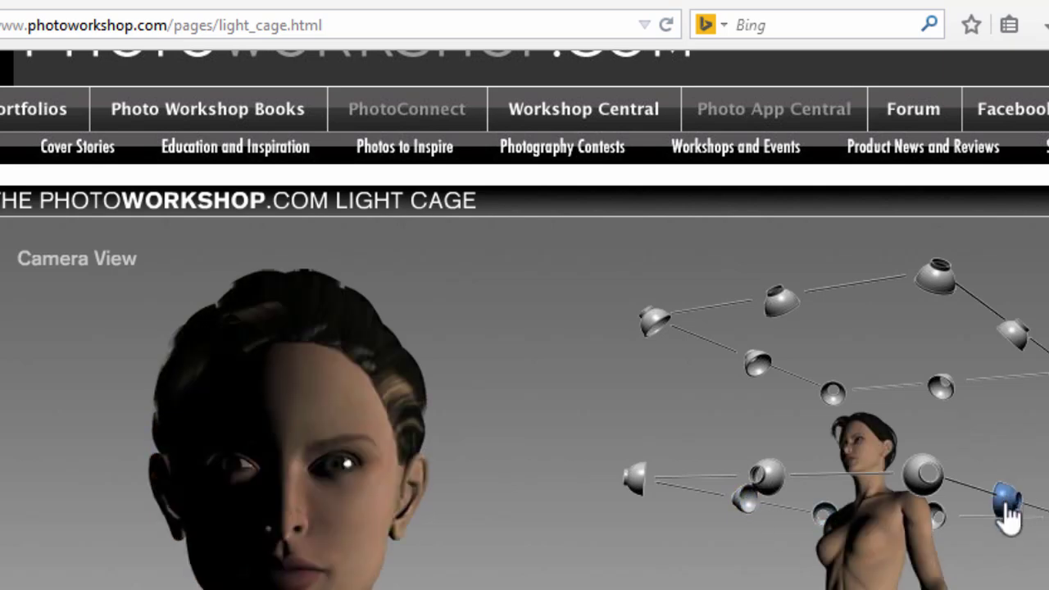
click(764, 477)
Compare the face under the upper ring's rear lights, directly behind the head and on both rear sides.
click(832, 387)
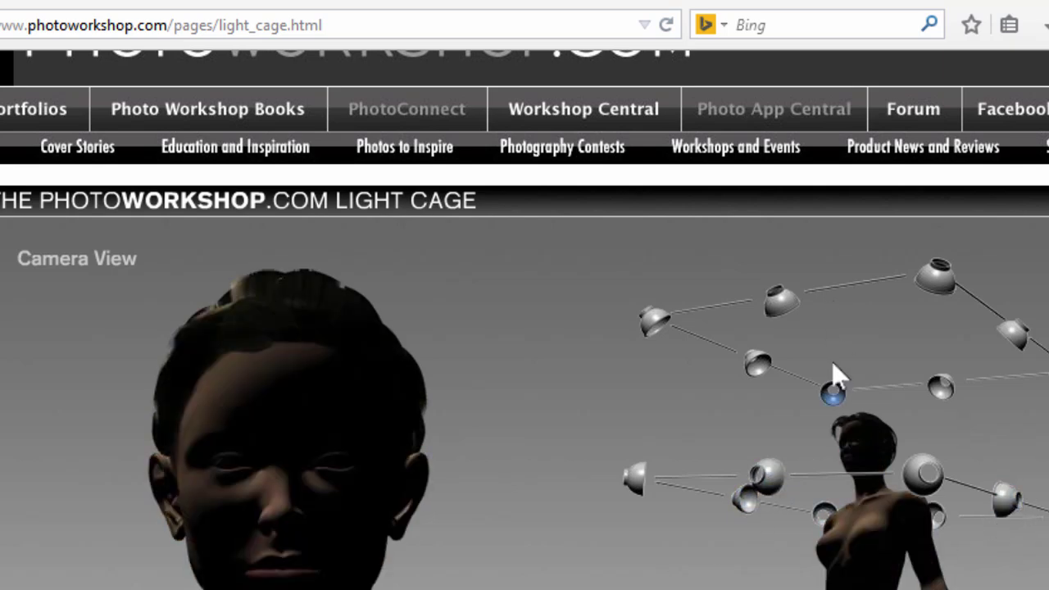
click(758, 366)
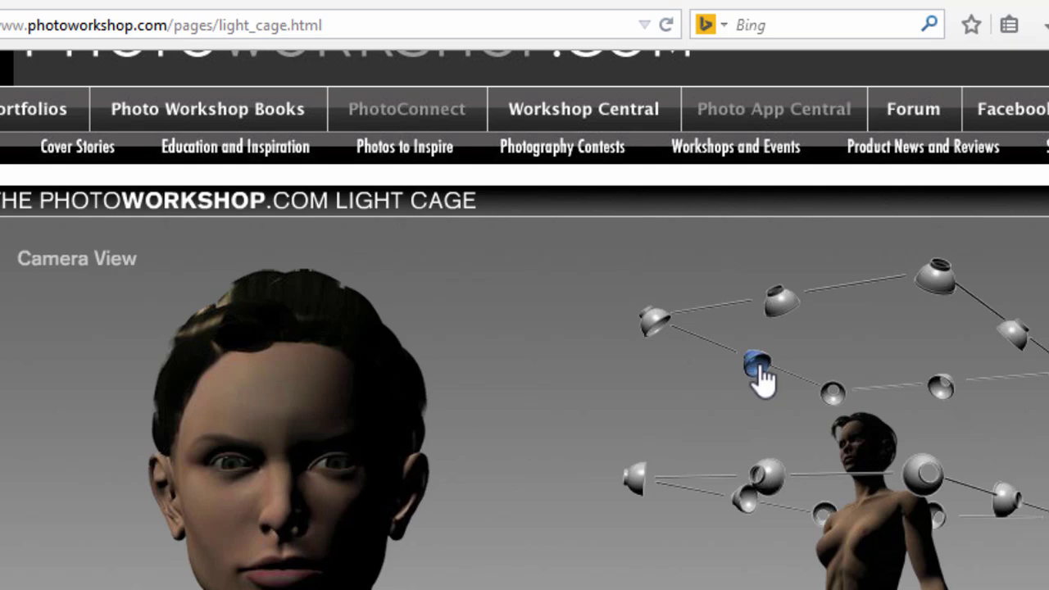
click(1014, 345)
click(1018, 345)
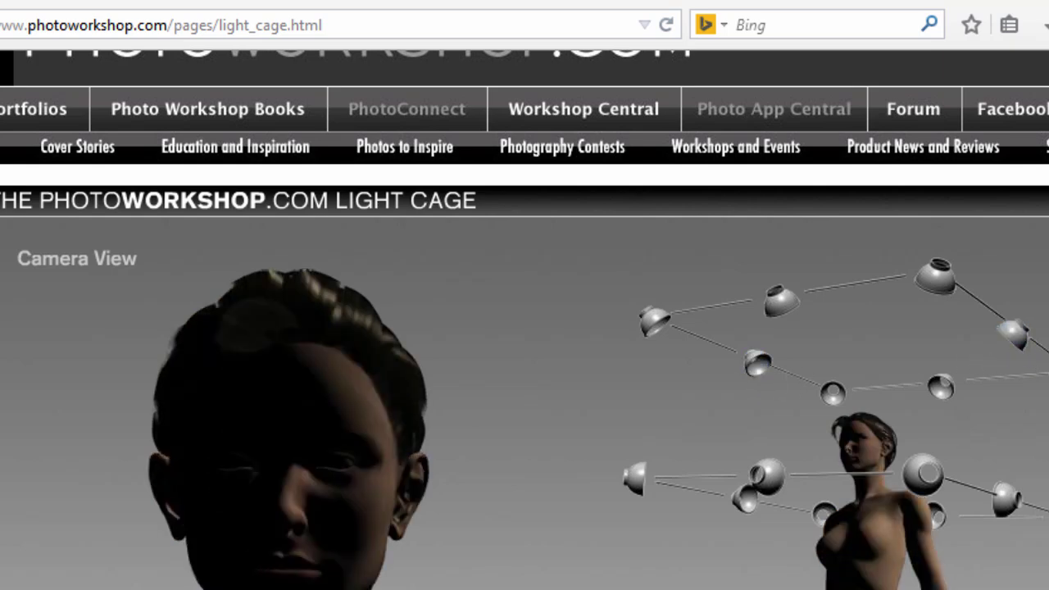
click(1023, 351)
Alternate between the large upper front light and the neighbouring upper side light to compare the shadows on the face.
click(938, 283)
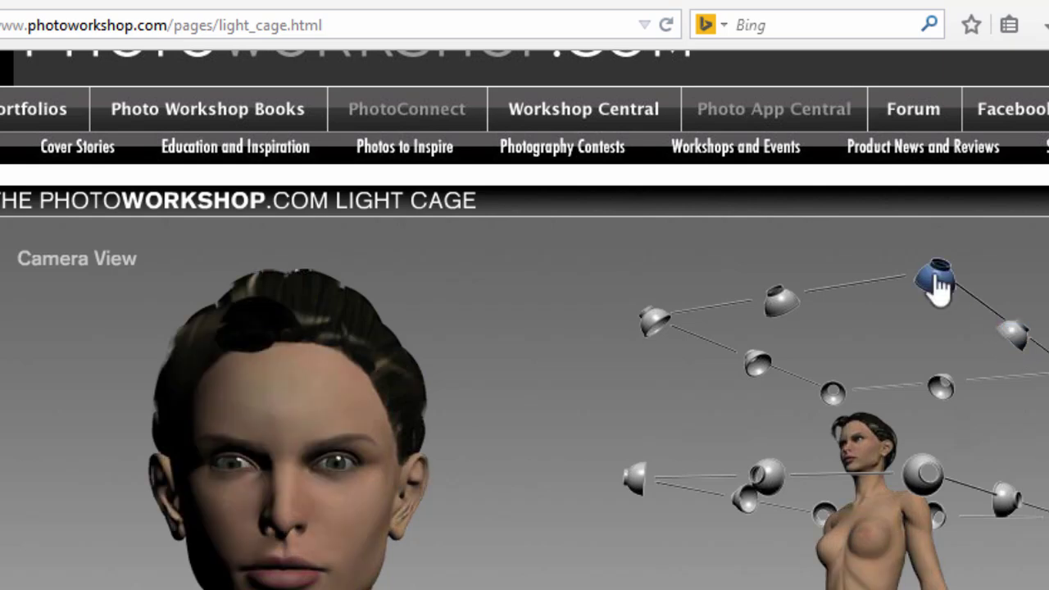
click(1010, 333)
click(940, 283)
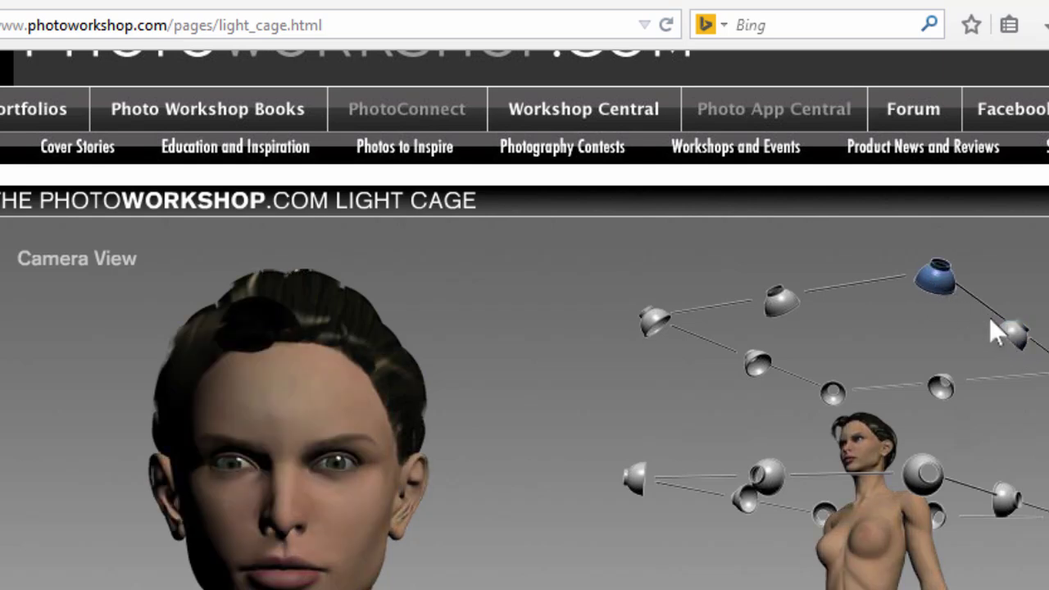
click(1001, 332)
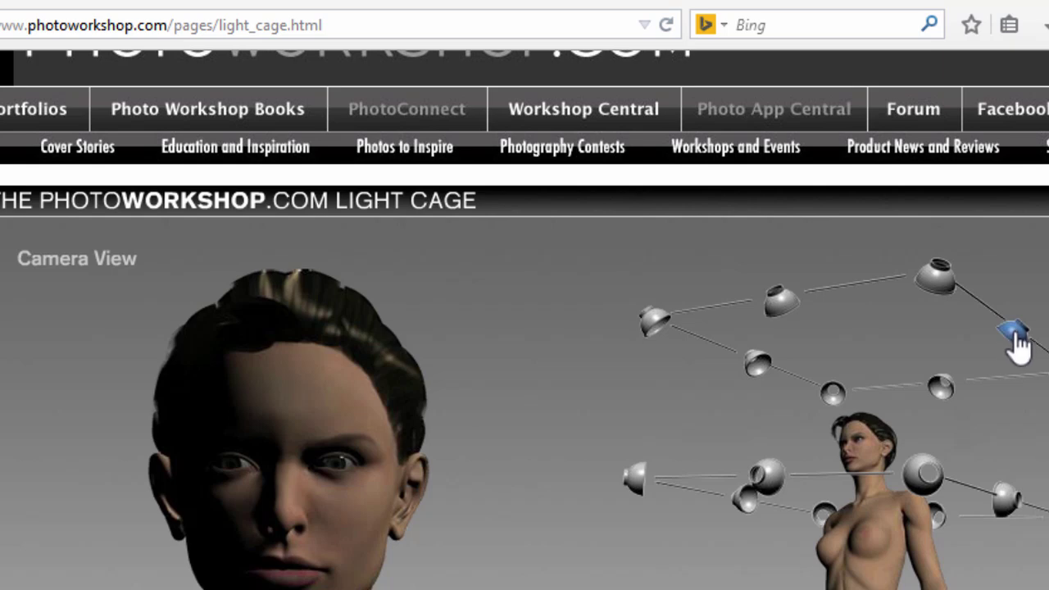
Compare the upper side light with the upper rear-side and upper front-side lights on the opposite side of the face.
drag(1015, 337, 1014, 329)
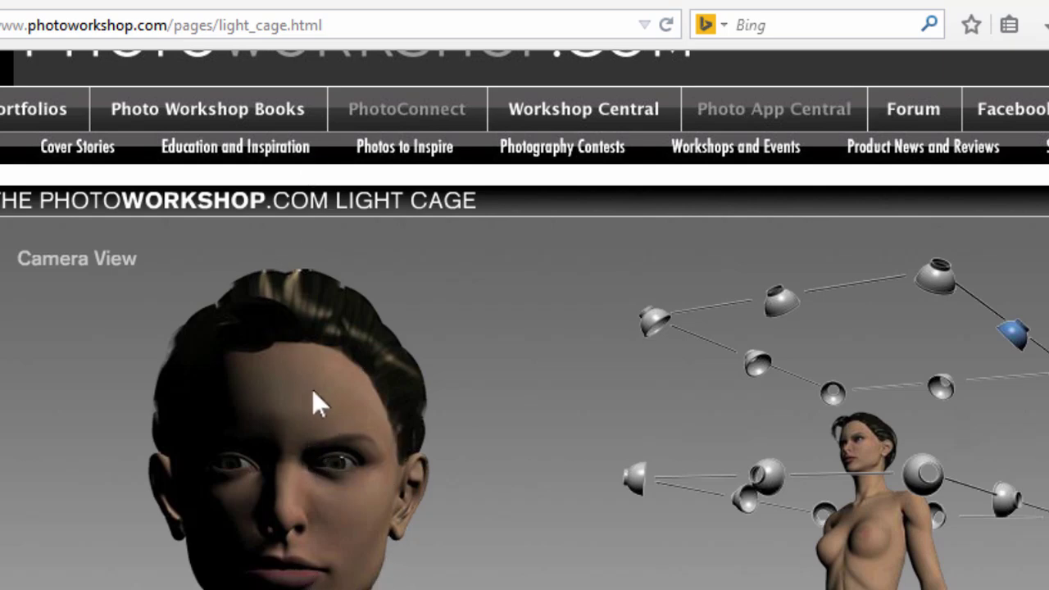
click(757, 362)
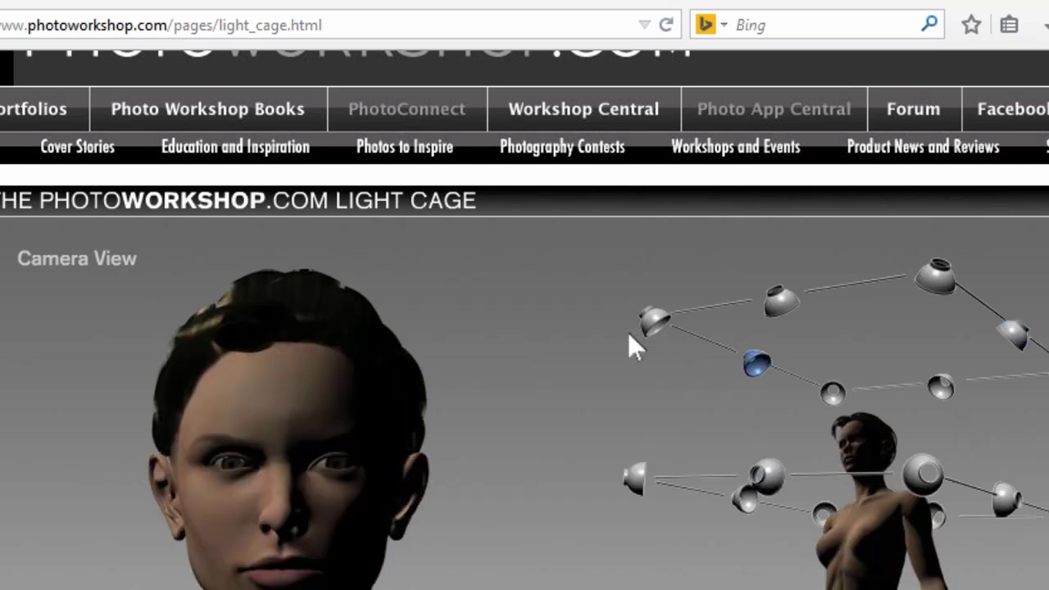
click(654, 319)
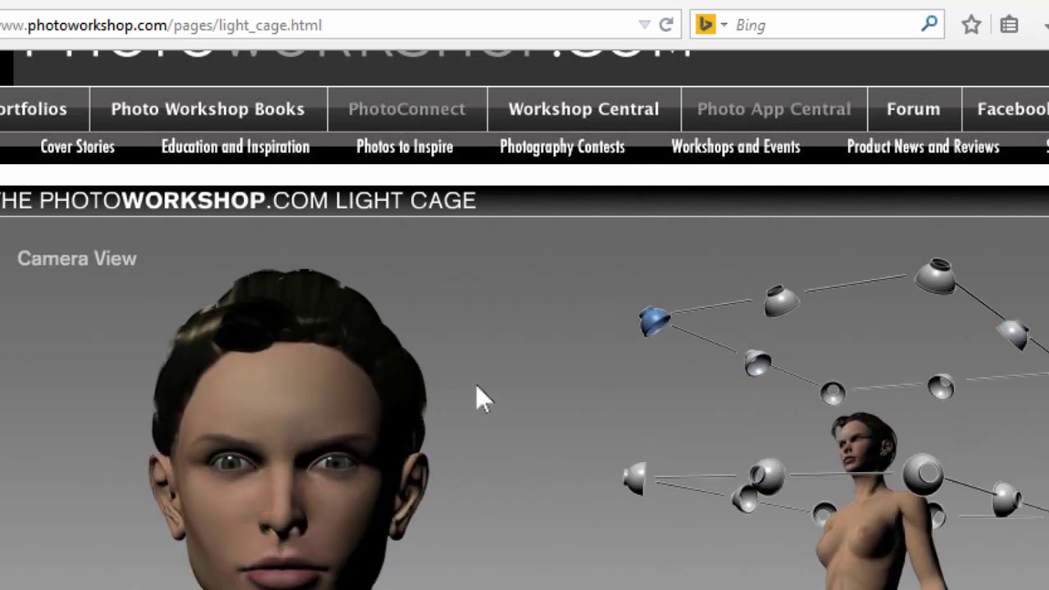